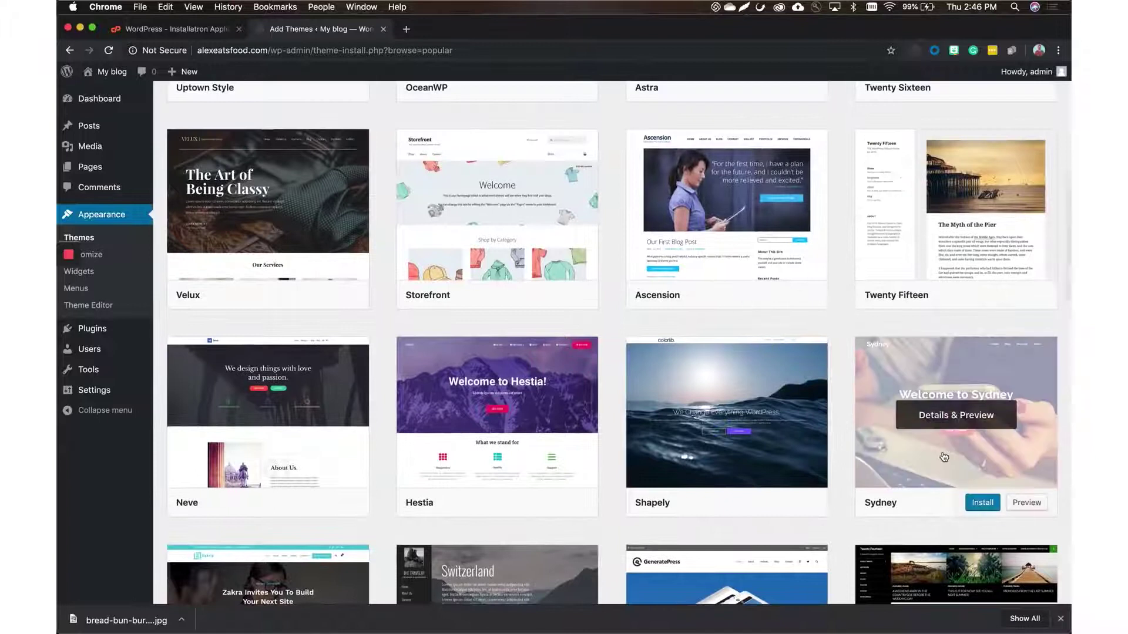
# Install the Sydney theme from the popular themes and activate it on the blog
pyautogui.click(985, 503)
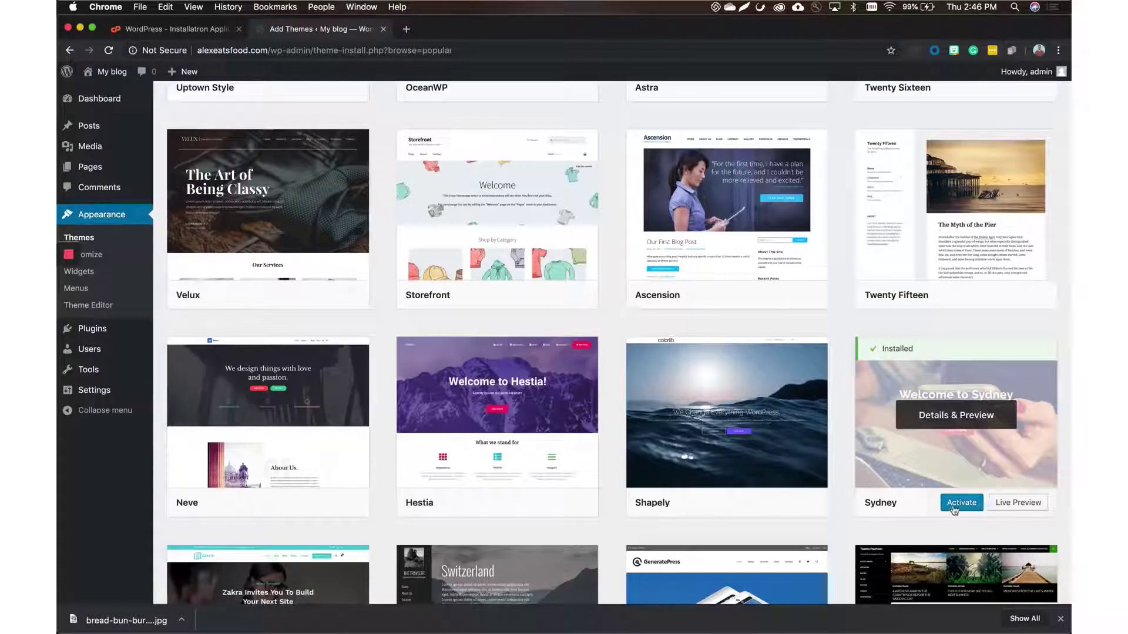
pyautogui.click(953, 509)
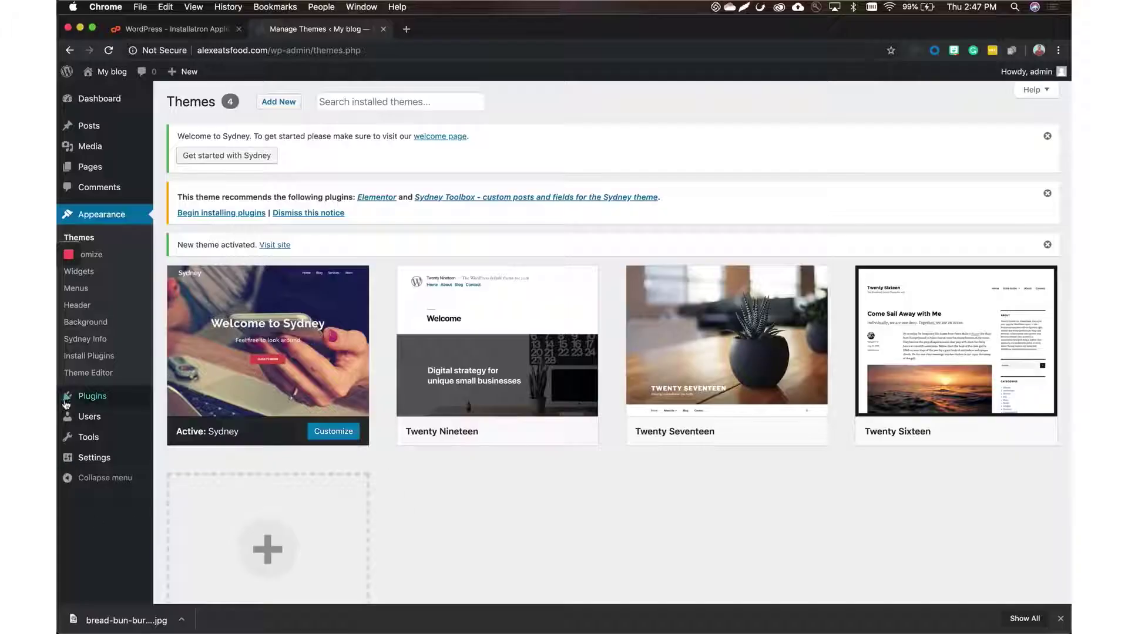
# Find Yoast SEO among the popular plugins, then install and activate it
pyautogui.moveTo(89, 394)
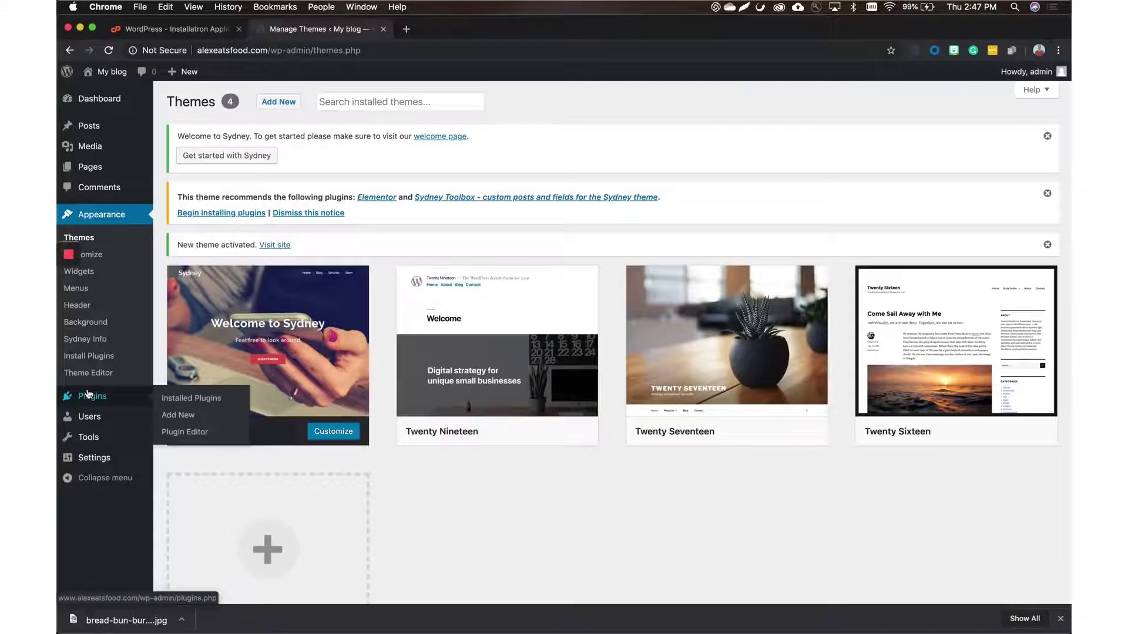
pyautogui.click(178, 415)
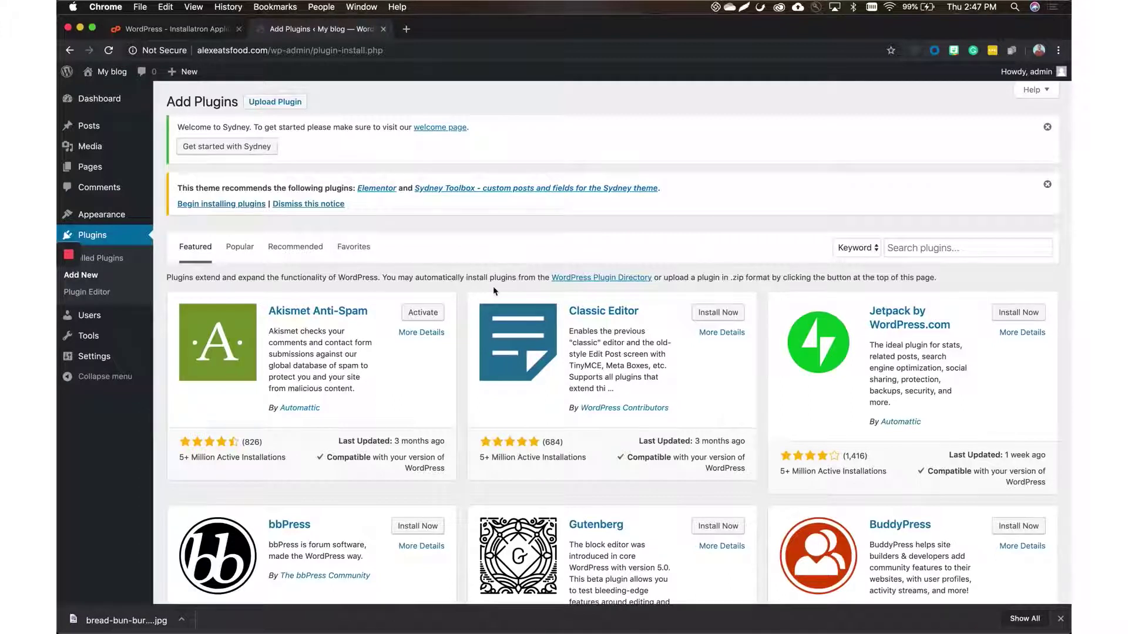
pyautogui.click(239, 247)
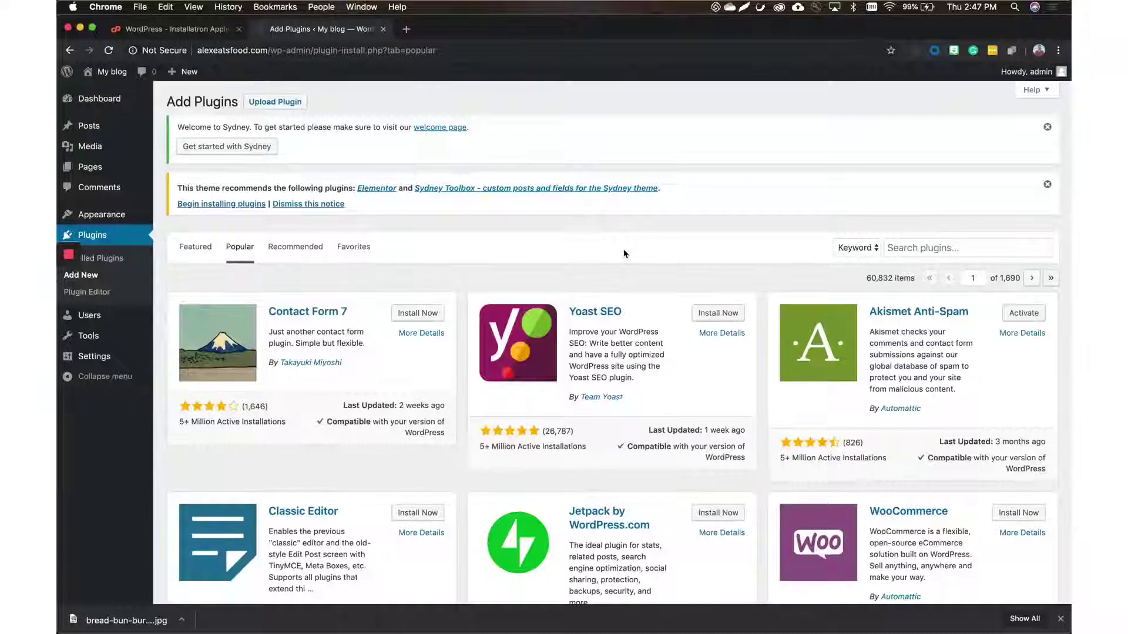
pyautogui.click(719, 313)
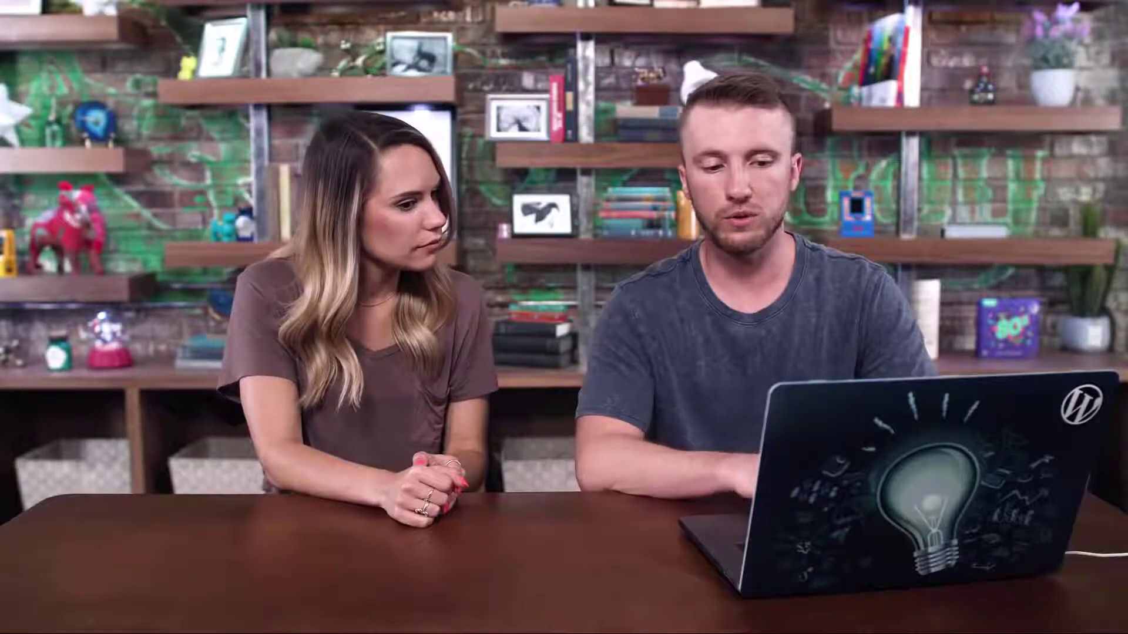
pyautogui.click(721, 313)
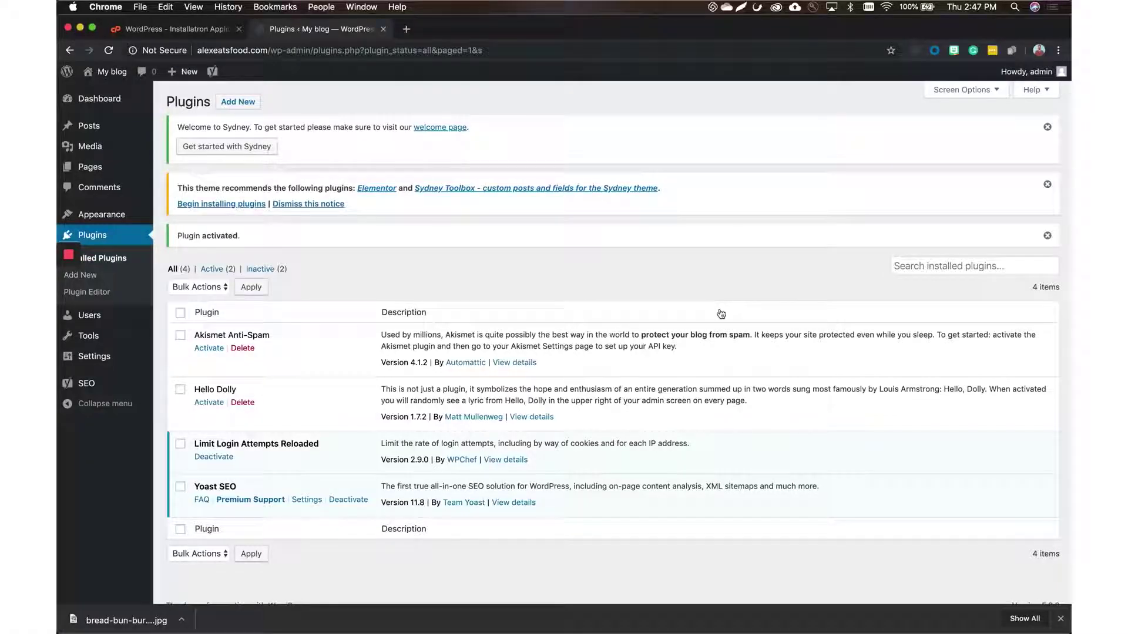
# Create a new blog post with the title "Hopdoddy"
pyautogui.moveTo(90, 126)
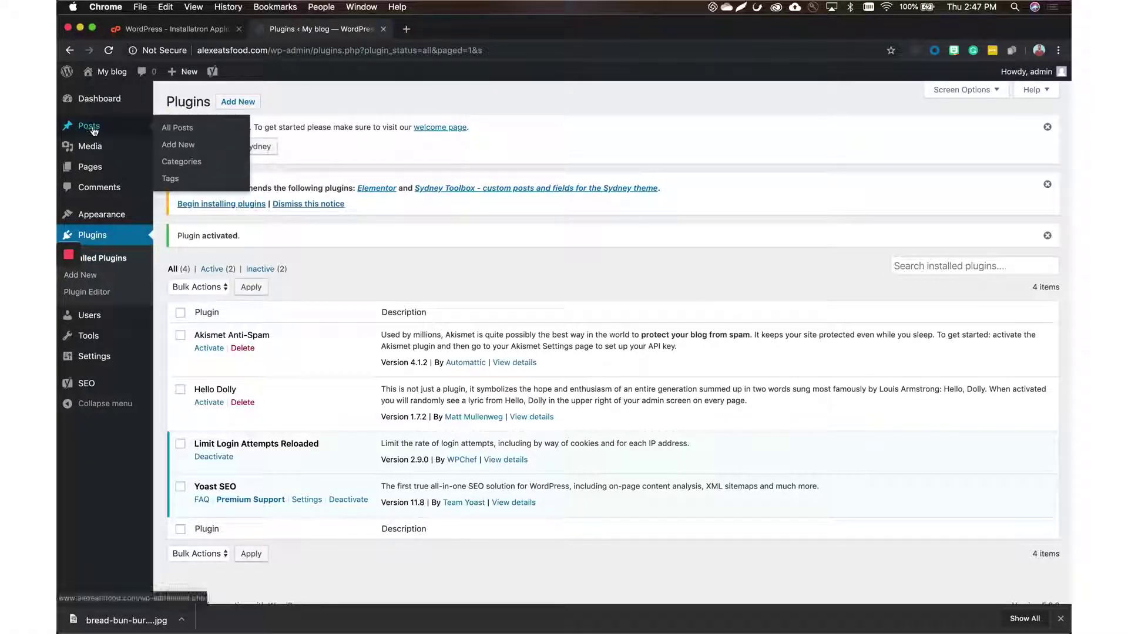
pyautogui.click(203, 147)
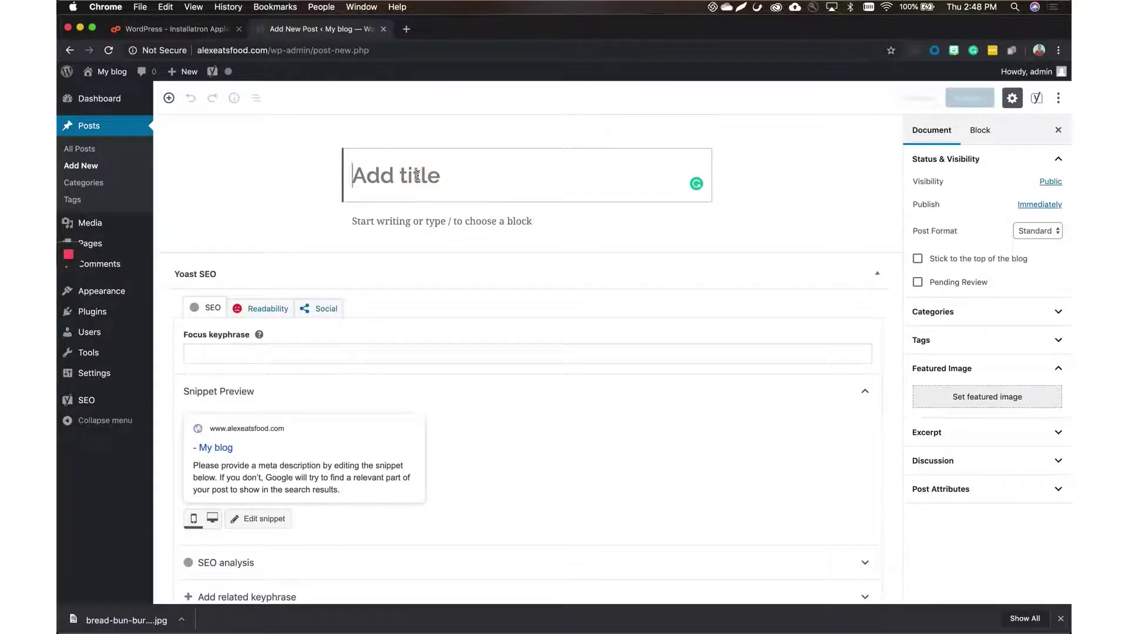
pyautogui.write('hip')
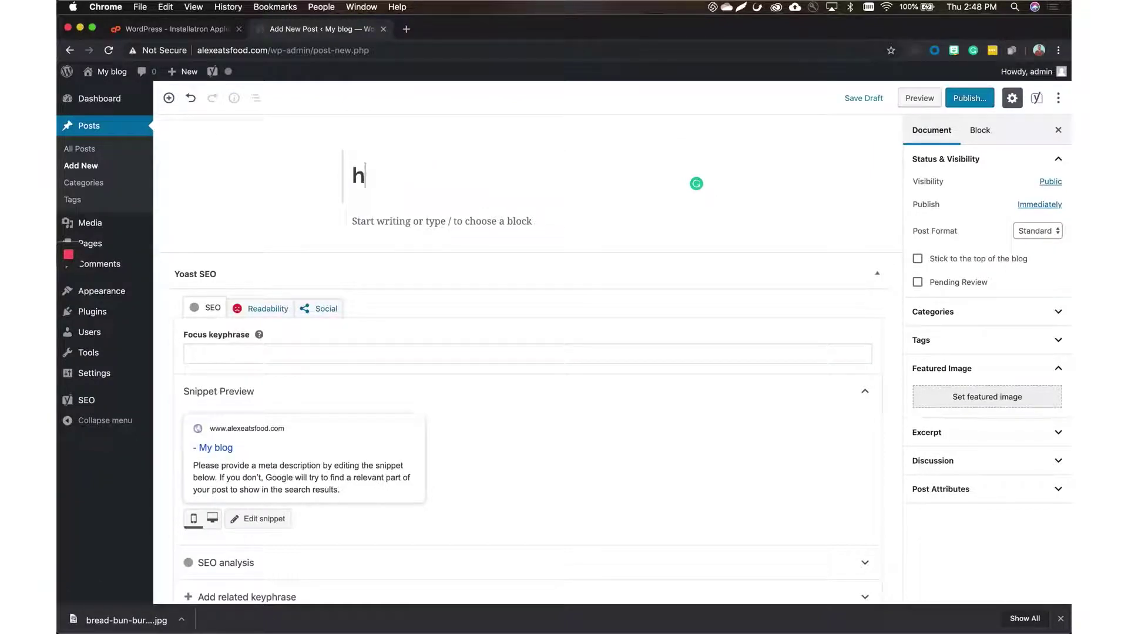
pyautogui.press('BackSpace')
pyautogui.write('Hopdoddy')
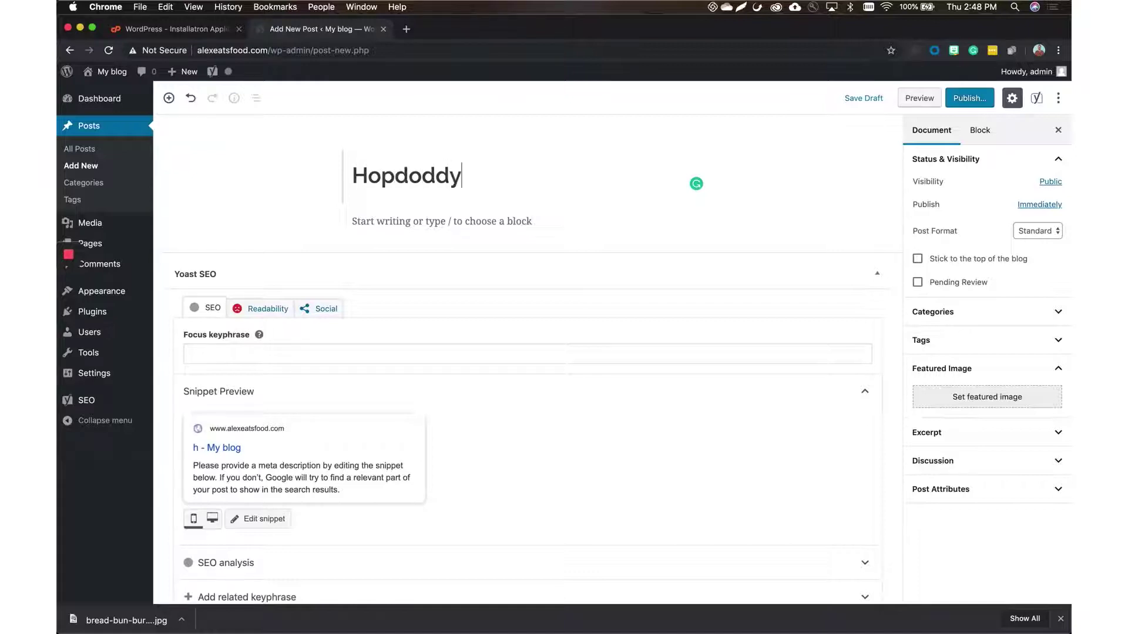
pyautogui.press('Return')
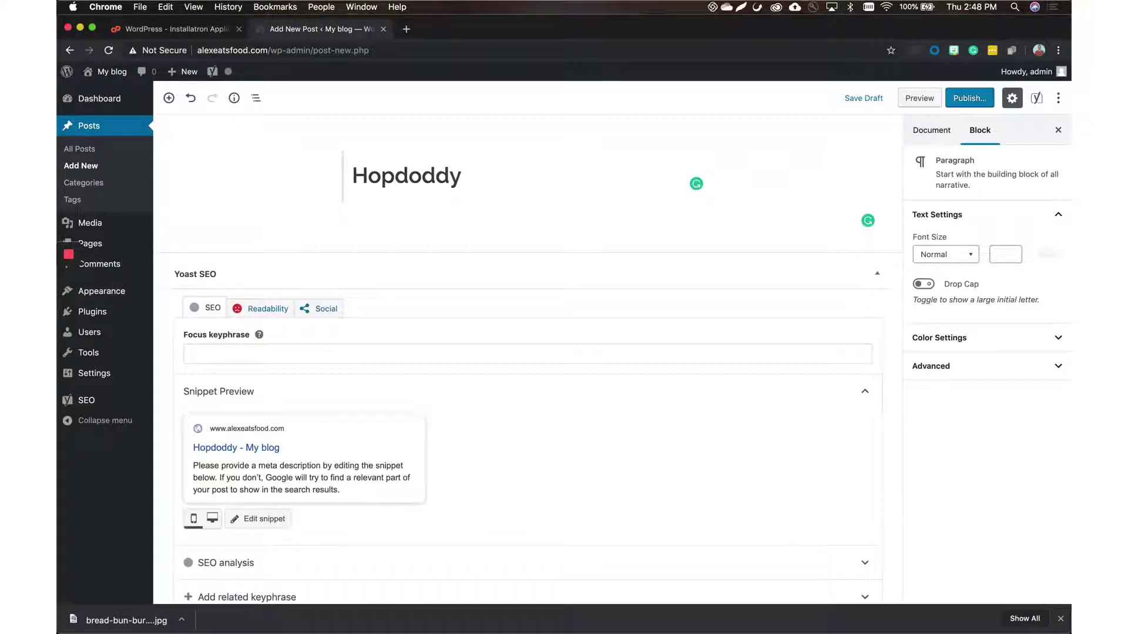
# Enter the placeholder paragraphs "jkfadsjkhfsdakjfsd", "dsgasgfa", "asfgfsgfsag" and "asfgafdgfd" in the post body, and add an Image block below them
pyautogui.write('jkfadsjkhfsdakjfsd')
pyautogui.press('Return')
pyautogui.write('dsgasgfa')
pyautogui.press('Return')
pyautogui.write('asfgfsgfsag')
pyautogui.press('Return')
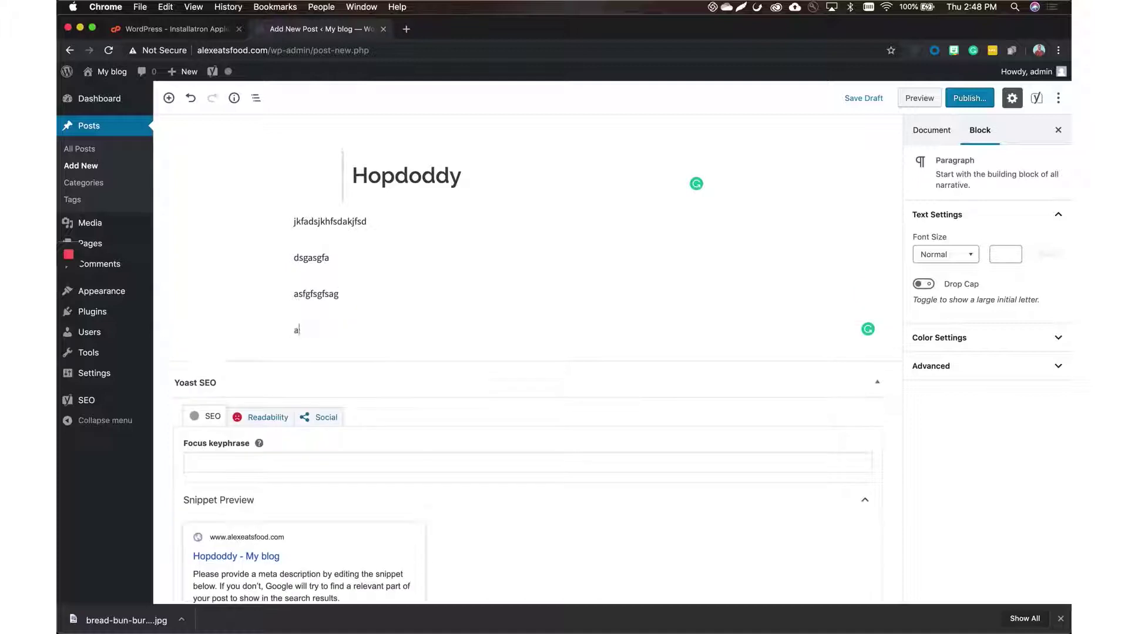
pyautogui.press('Return')
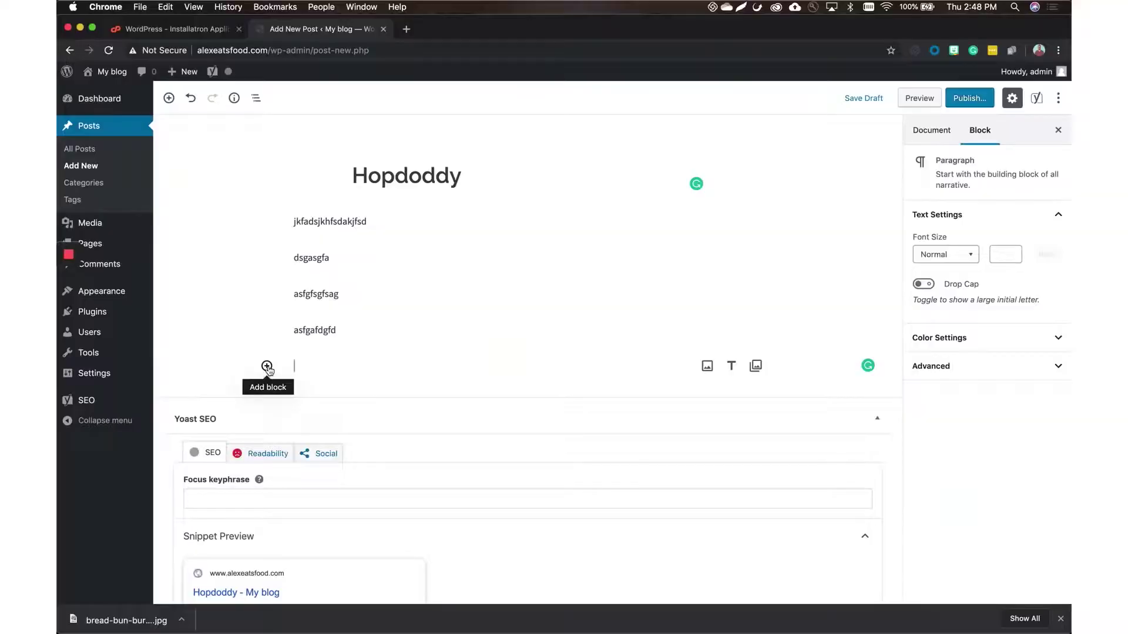
pyautogui.click(268, 367)
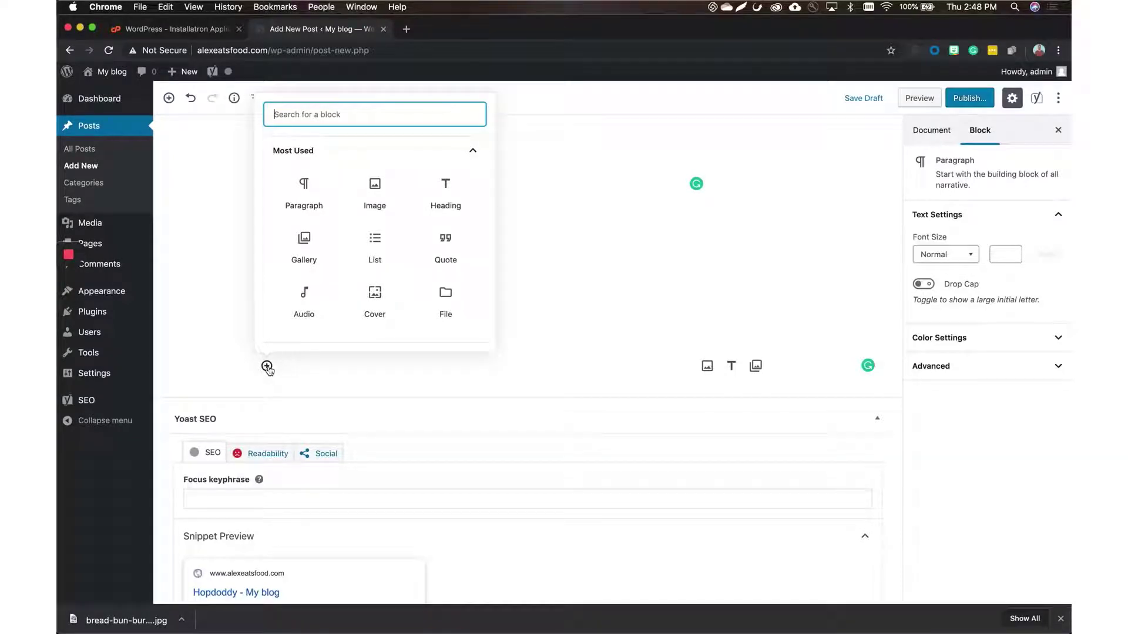
pyautogui.click(374, 185)
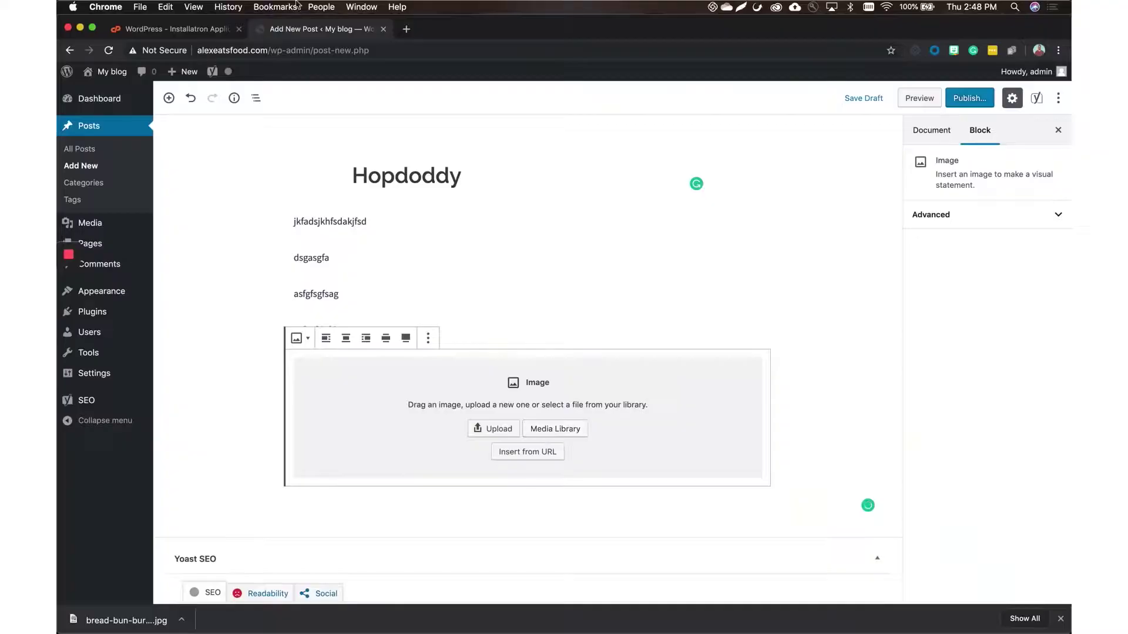
# Open pexels.com in a new browser tab and search its free photos for "burger"
pyautogui.click(408, 29)
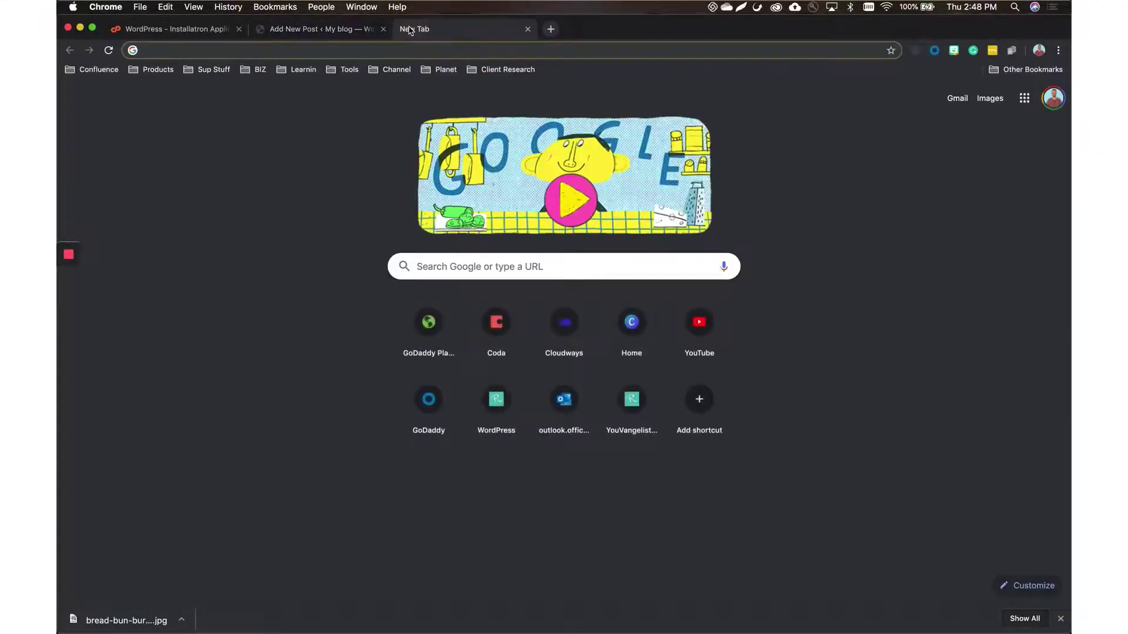
pyautogui.write('pexels.com')
pyautogui.press('Return')
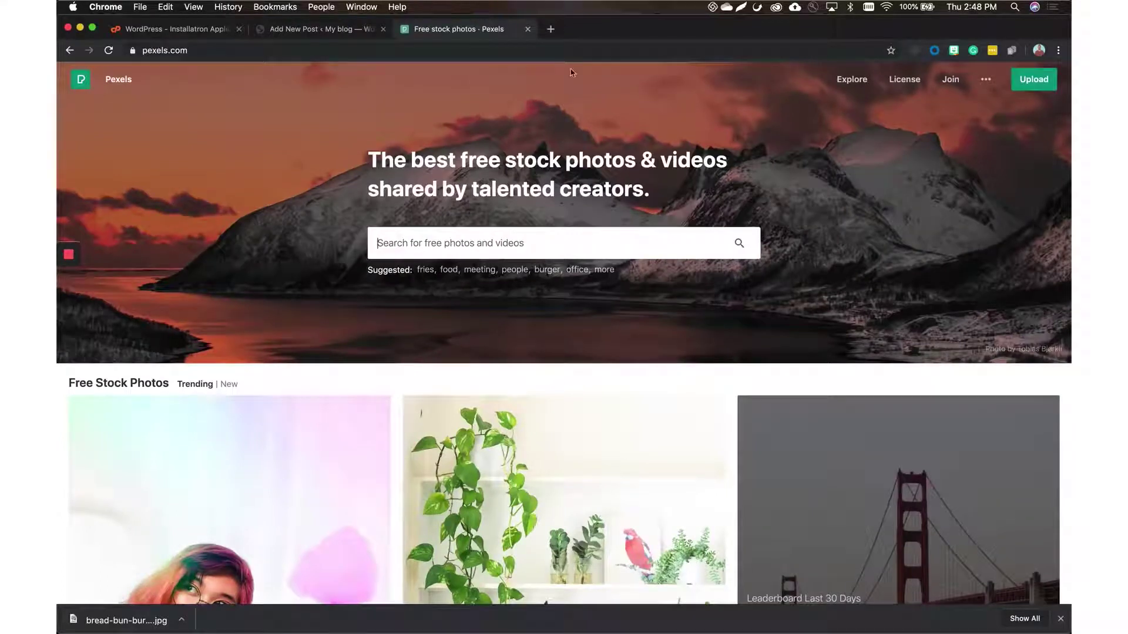
pyautogui.write('burger')
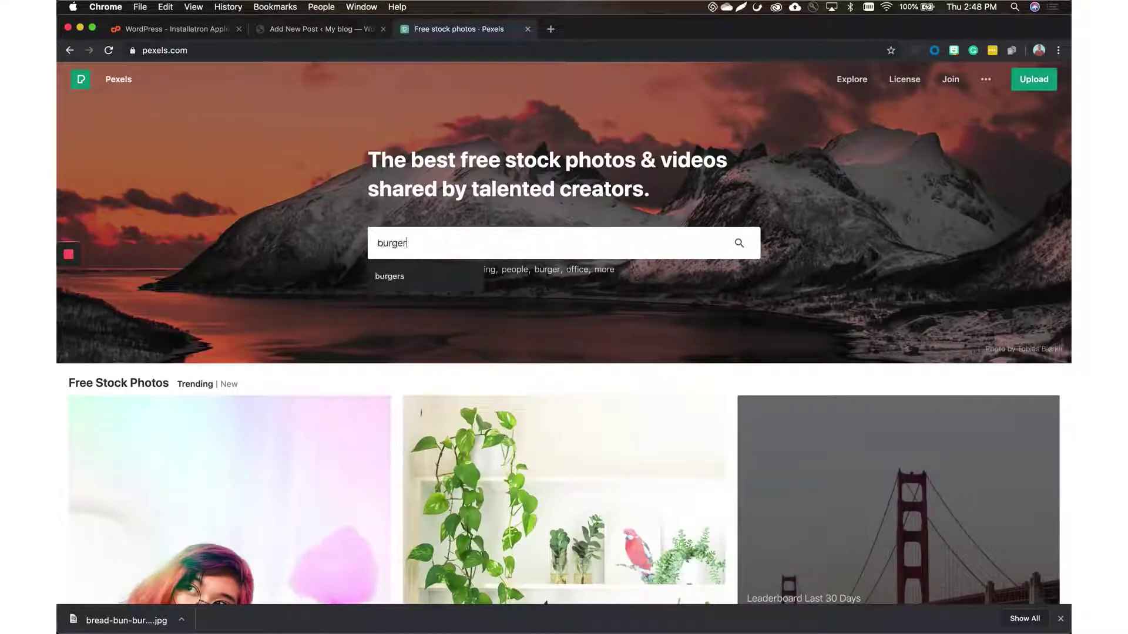
pyautogui.press('Return')
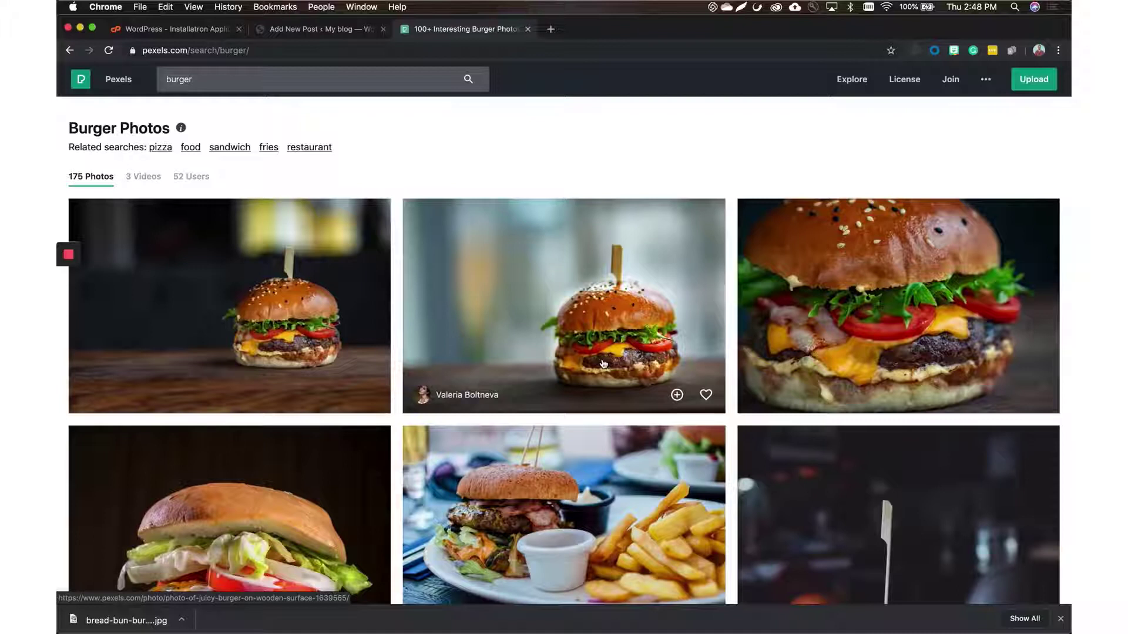
# Download the first burger photo, with the dark background, in Medium size (1280 x 853)
pyautogui.click(317, 320)
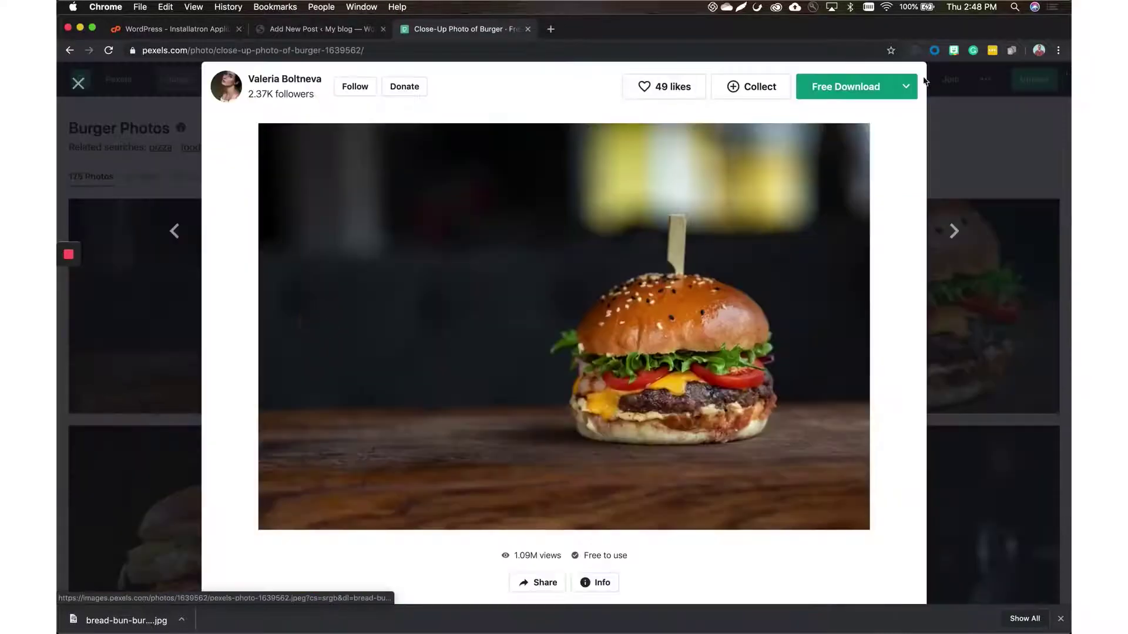
pyautogui.click(906, 86)
pyautogui.click(818, 194)
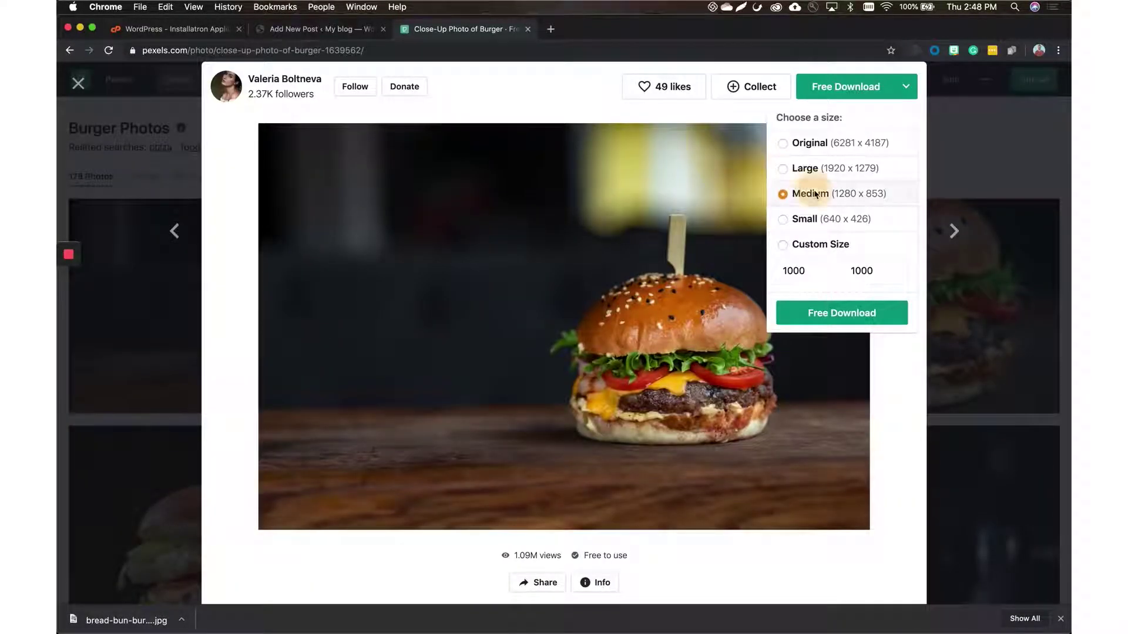
pyautogui.click(855, 312)
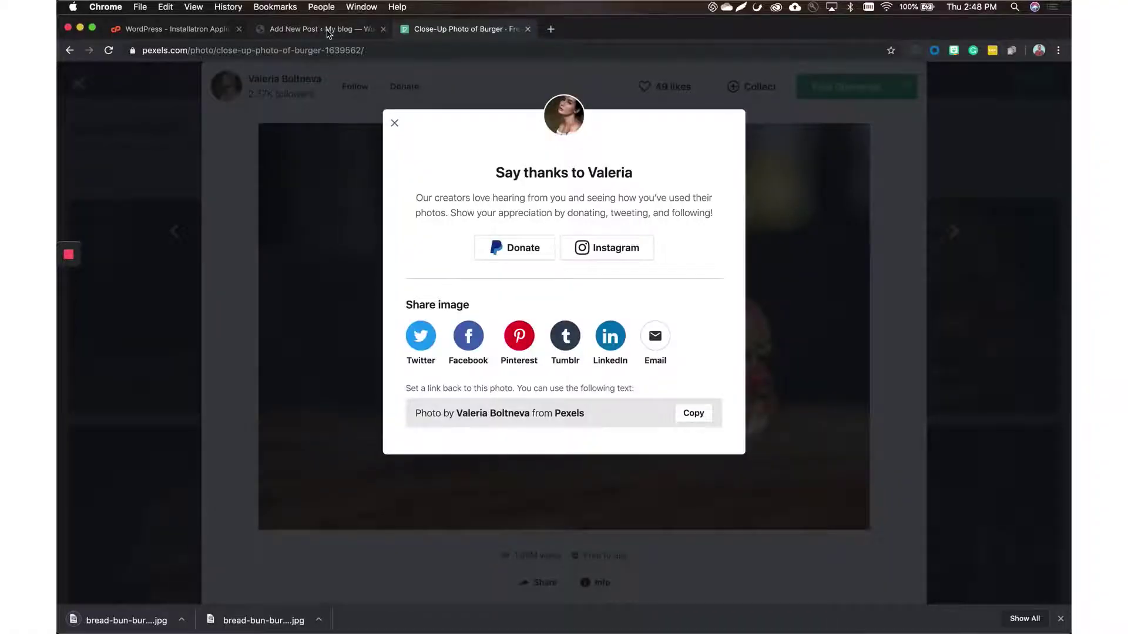
# Return to the WordPress post and insert the downloaded burger photo into the Image block with the alt text "awesome burgers"
pyautogui.click(327, 33)
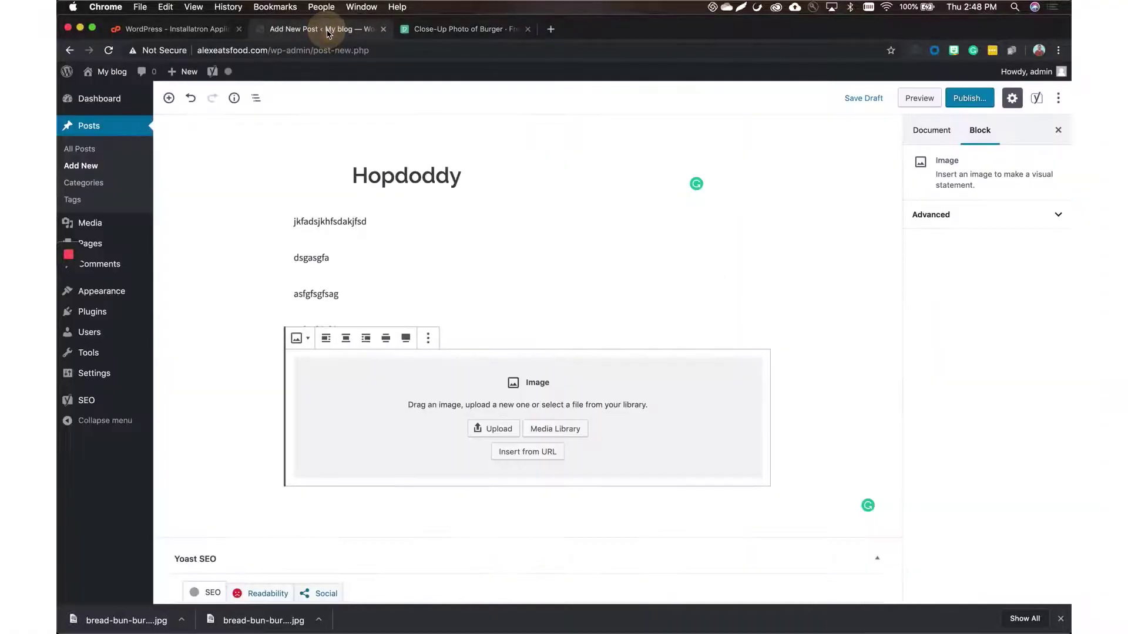
pyautogui.click(562, 426)
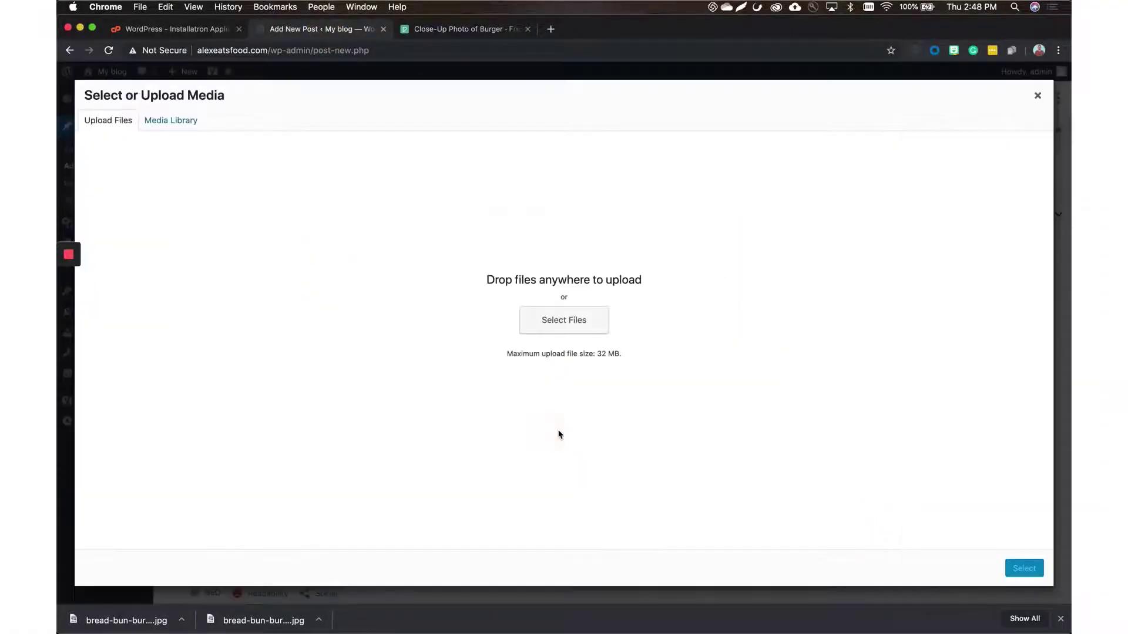
pyautogui.moveTo(145, 624); pyautogui.dragTo(445, 326)
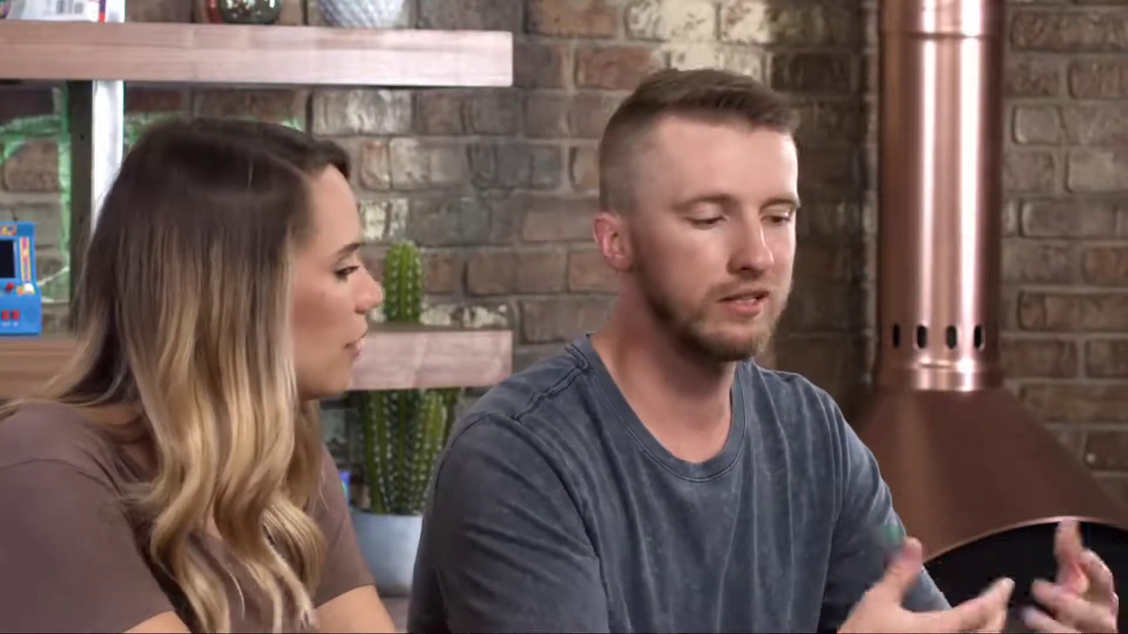
pyautogui.click(980, 309)
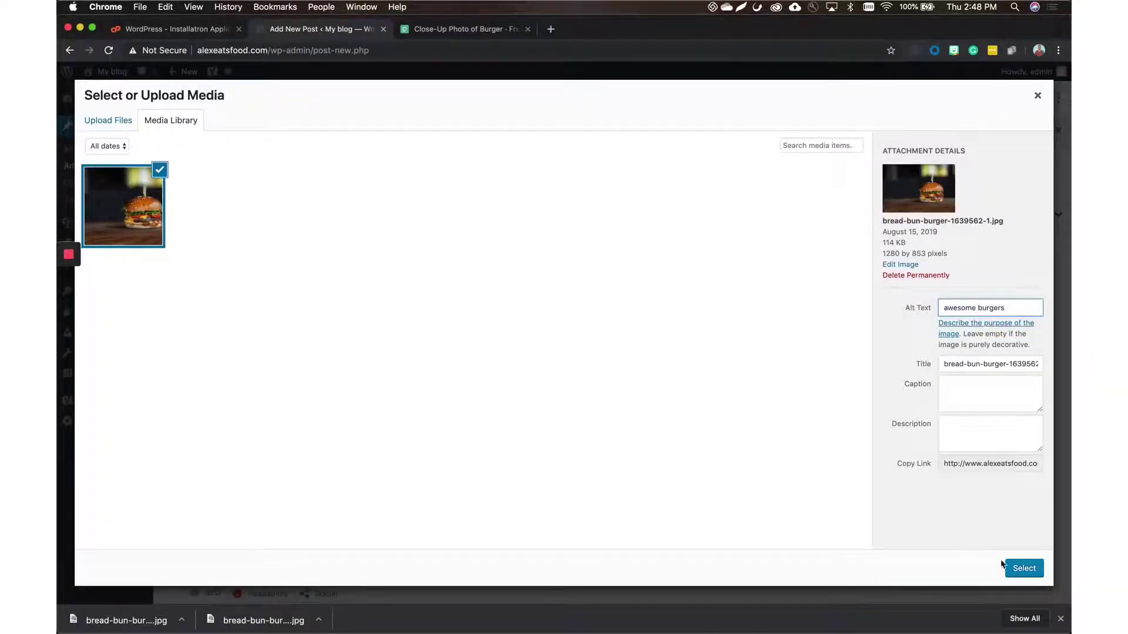
pyautogui.write('awesome burgers')
pyautogui.click(1029, 562)
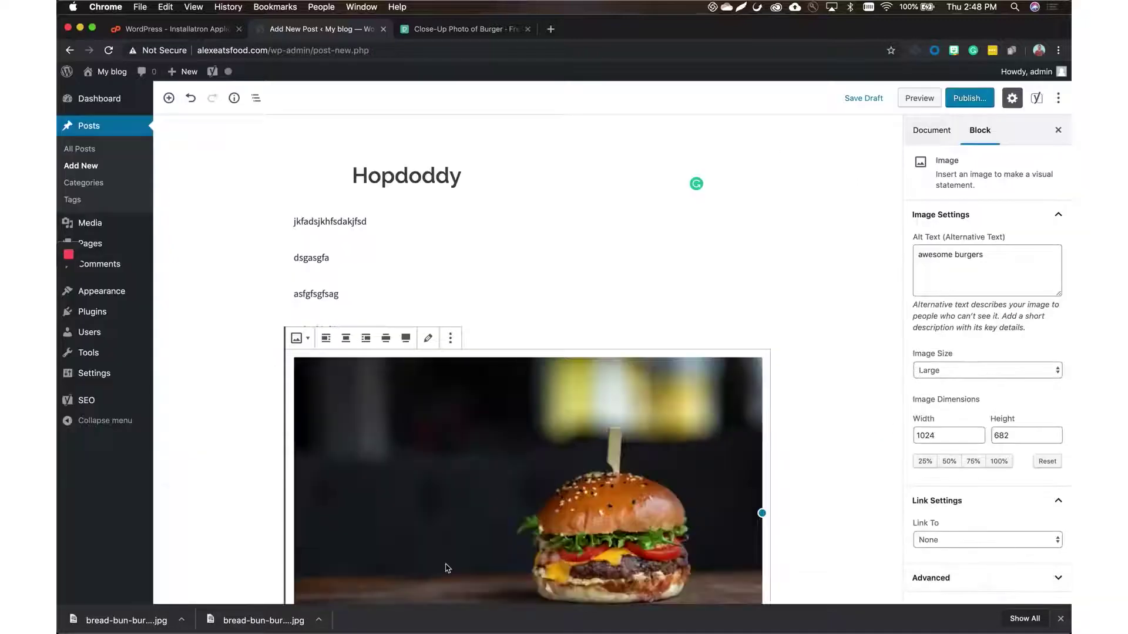
# Set the uploaded burger photo as the post's featured image in the document settings
pyautogui.scroll(-5, 748, 516)
pyautogui.scroll(5, 749, 517)
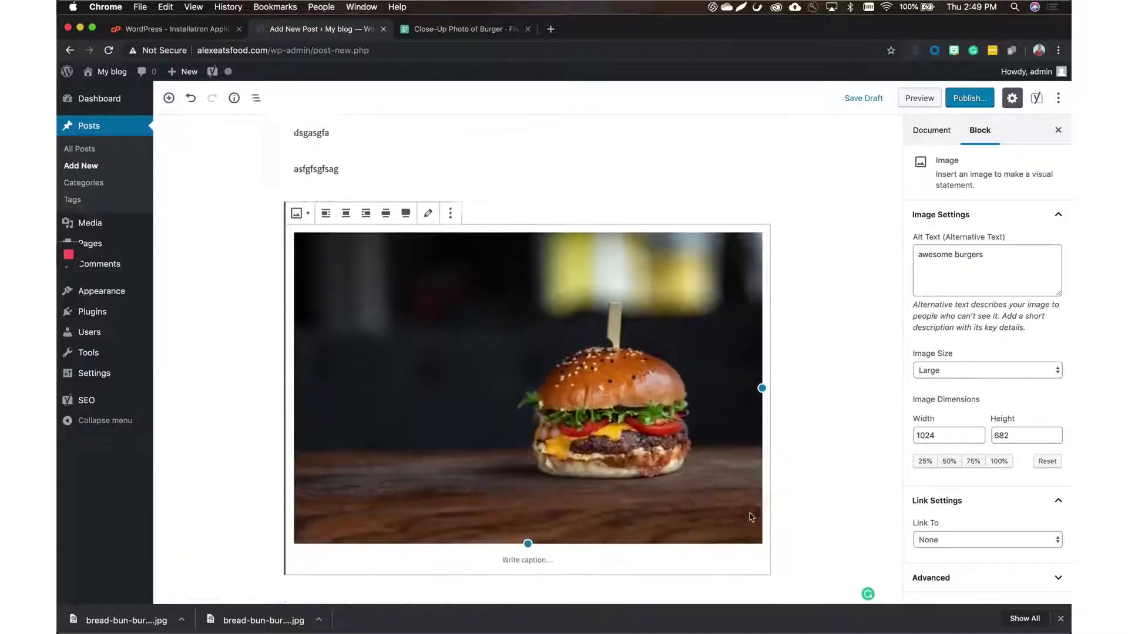
pyautogui.scroll(-5, 749, 517)
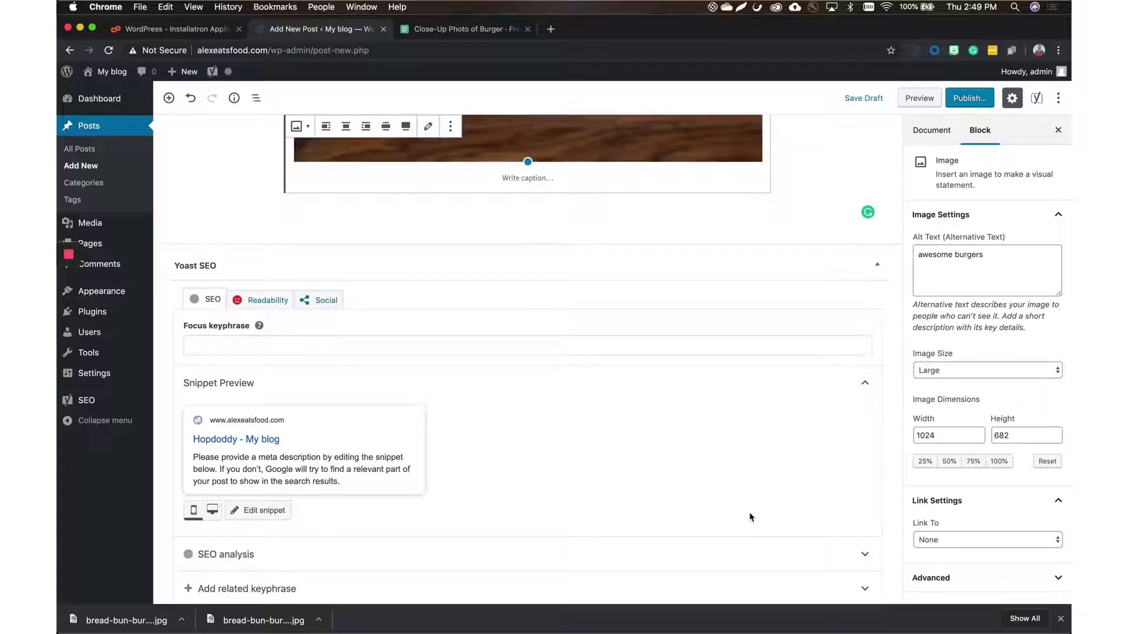
pyautogui.scroll(-3, 749, 517)
pyautogui.scroll(15, 751, 518)
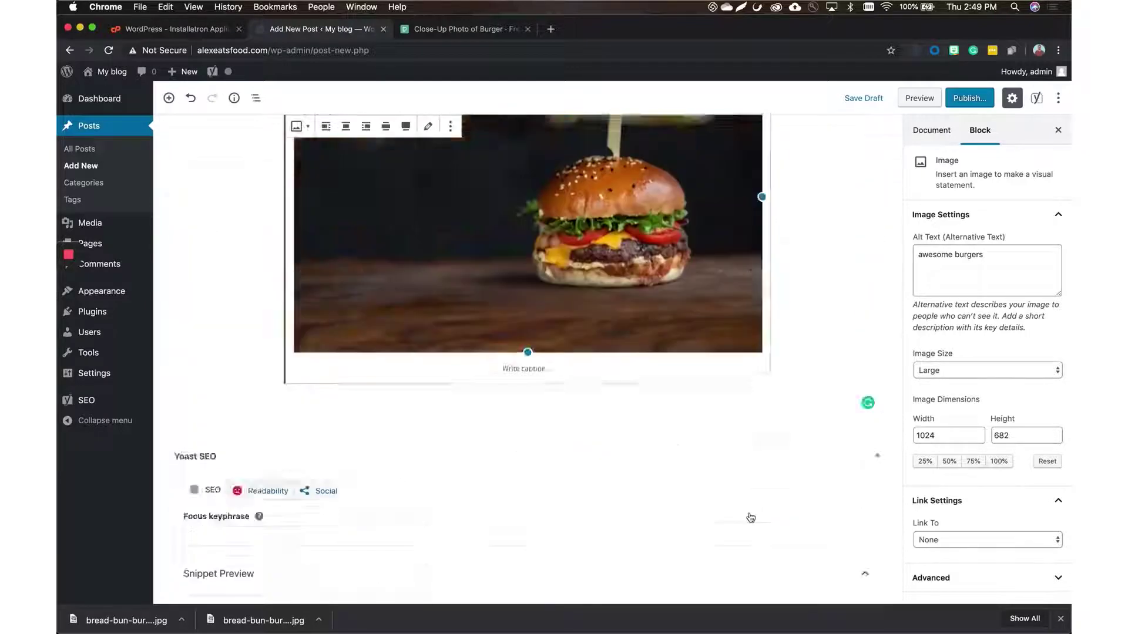
pyautogui.click(941, 130)
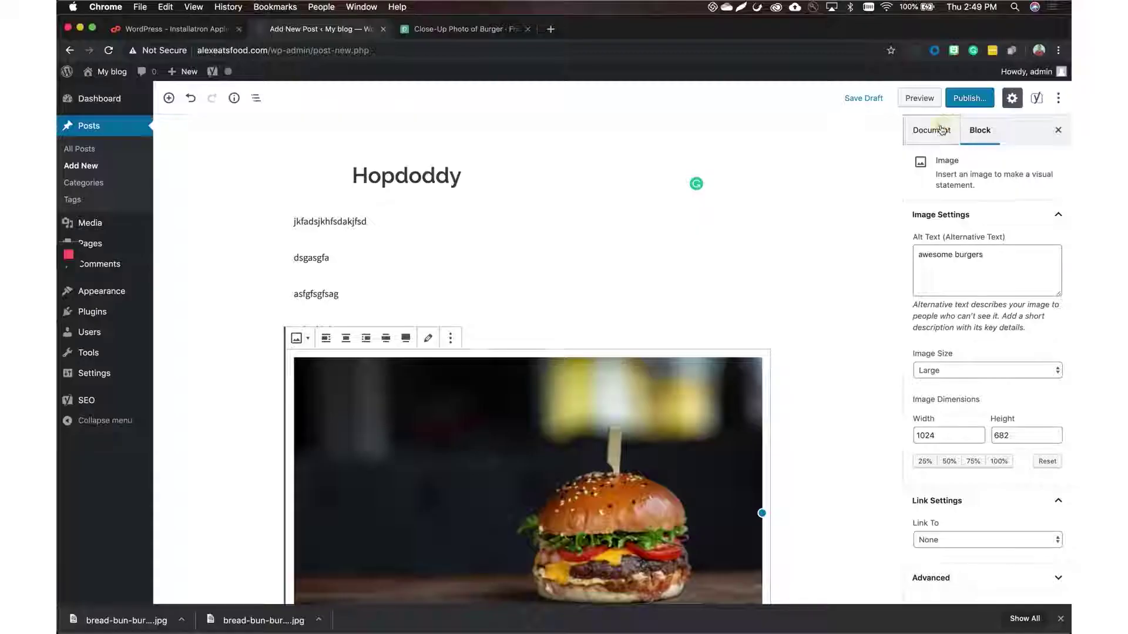
pyautogui.click(934, 130)
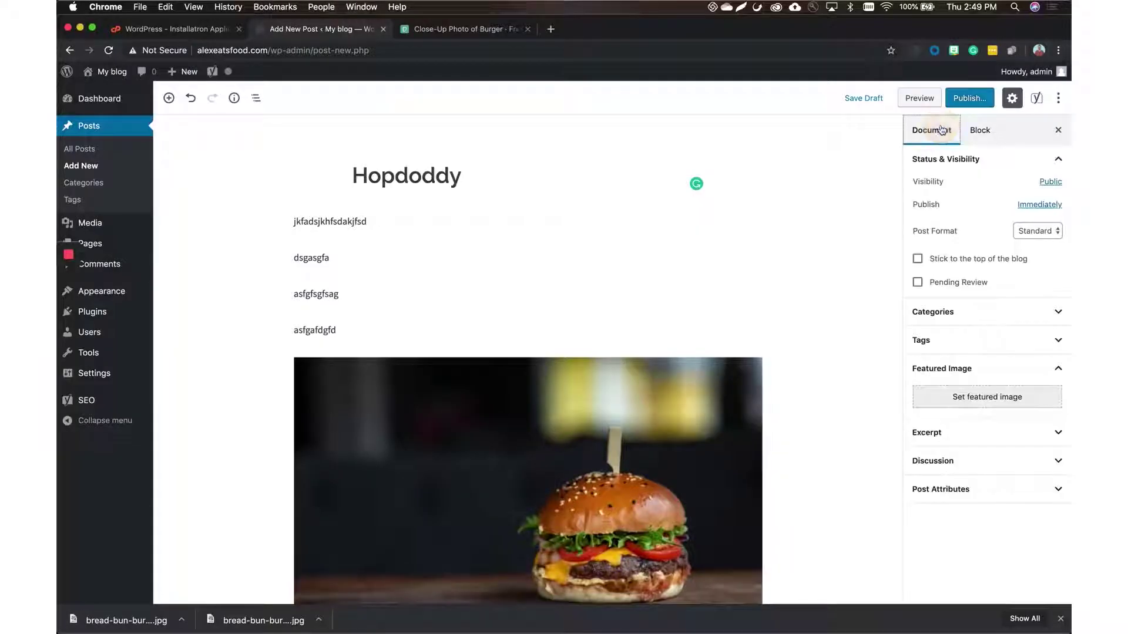
pyautogui.click(958, 399)
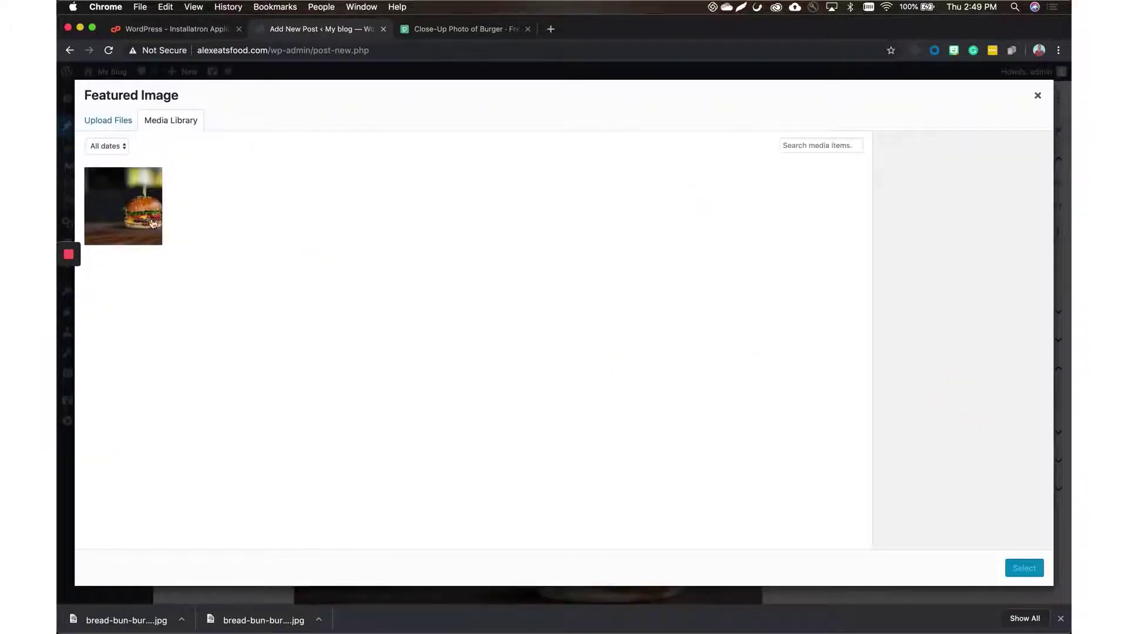
pyautogui.click(131, 227)
pyautogui.click(1031, 572)
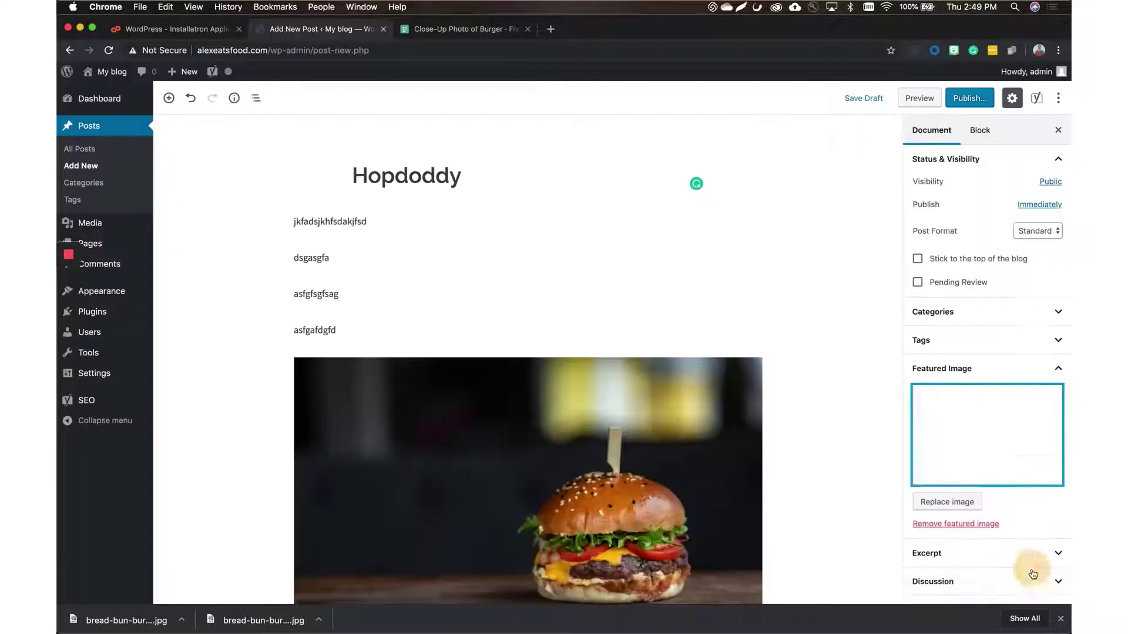
# Schedule the Hopdoddy post for publication on August 16, 2019 at 9:47 pm
pyautogui.click(958, 100)
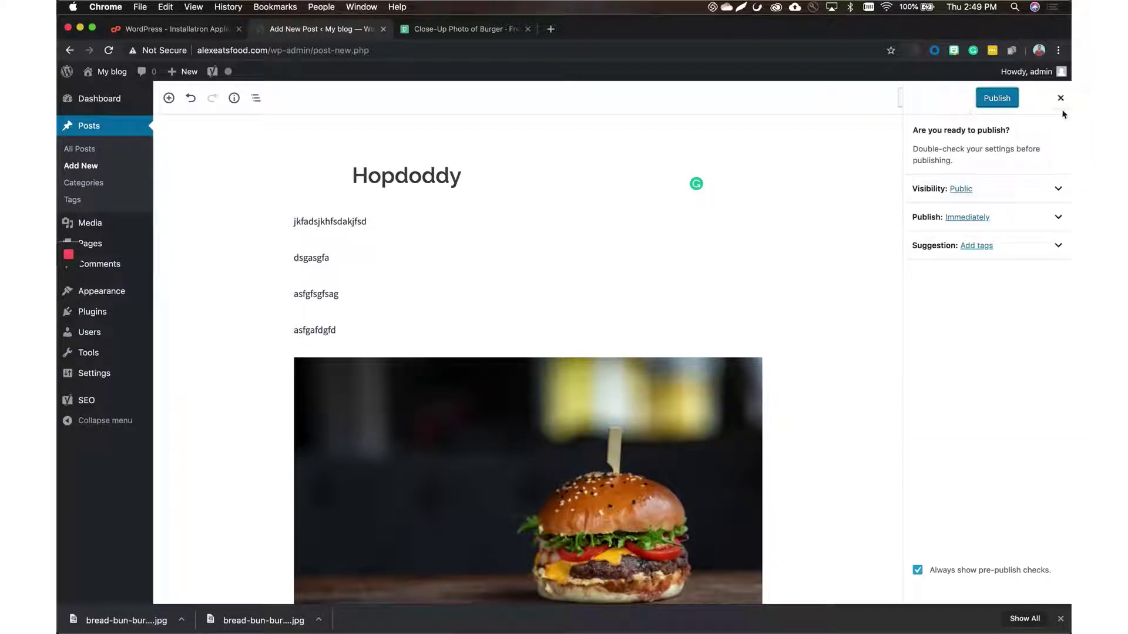
pyautogui.click(967, 217)
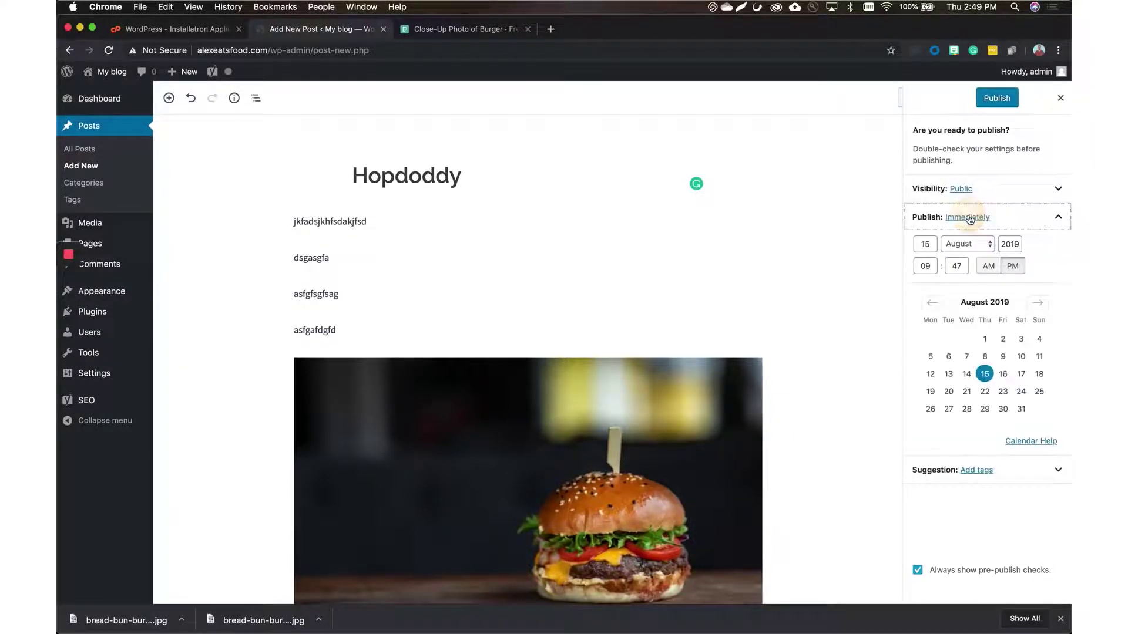
pyautogui.click(1021, 374)
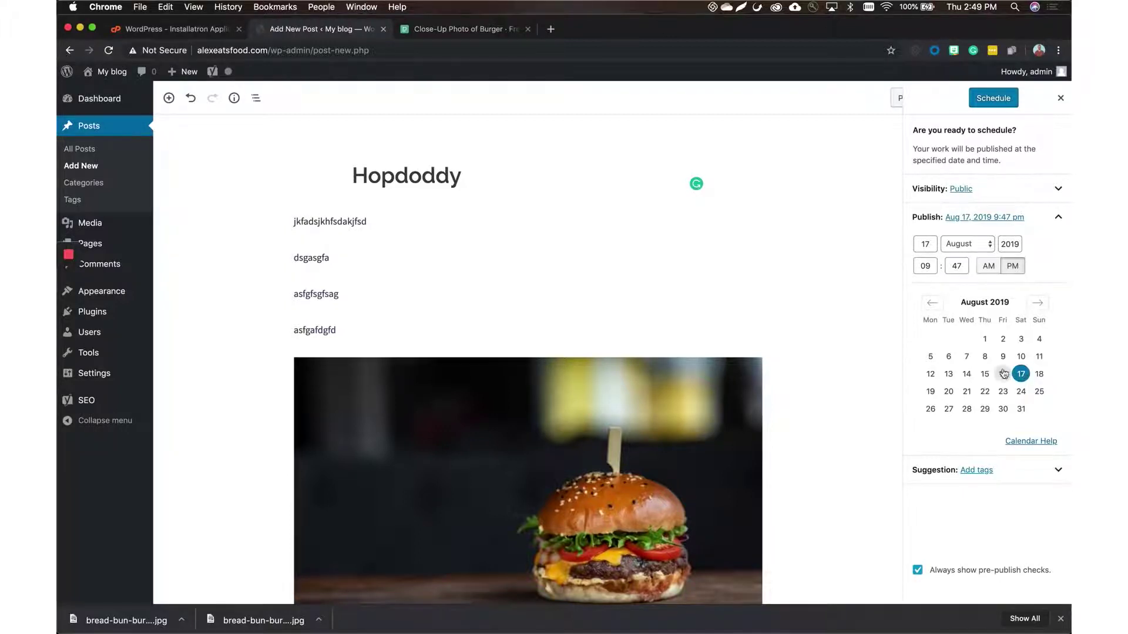
pyautogui.click(1002, 375)
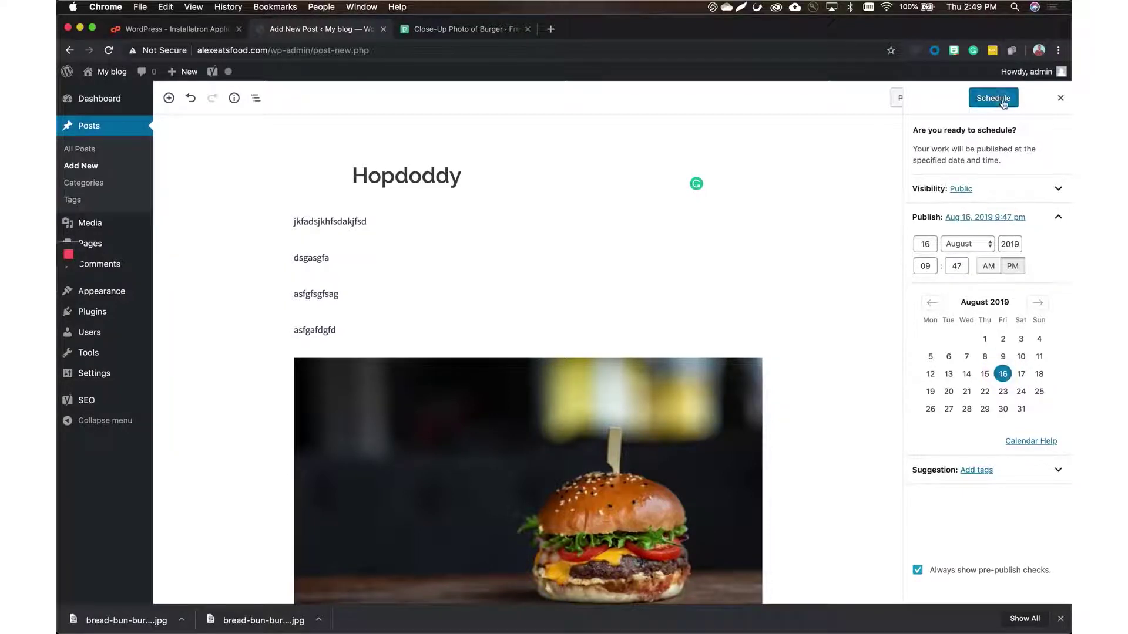
pyautogui.click(1002, 99)
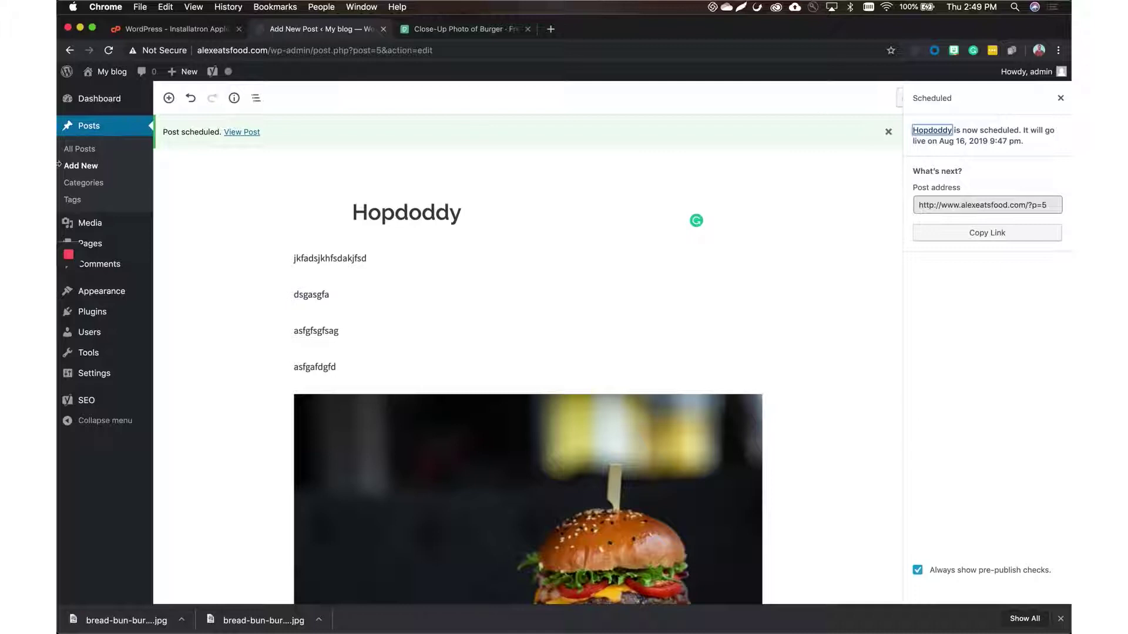
# View the scheduled Hopdoddy post on the site and look through its image, sidebar and comment section
pyautogui.click(228, 134)
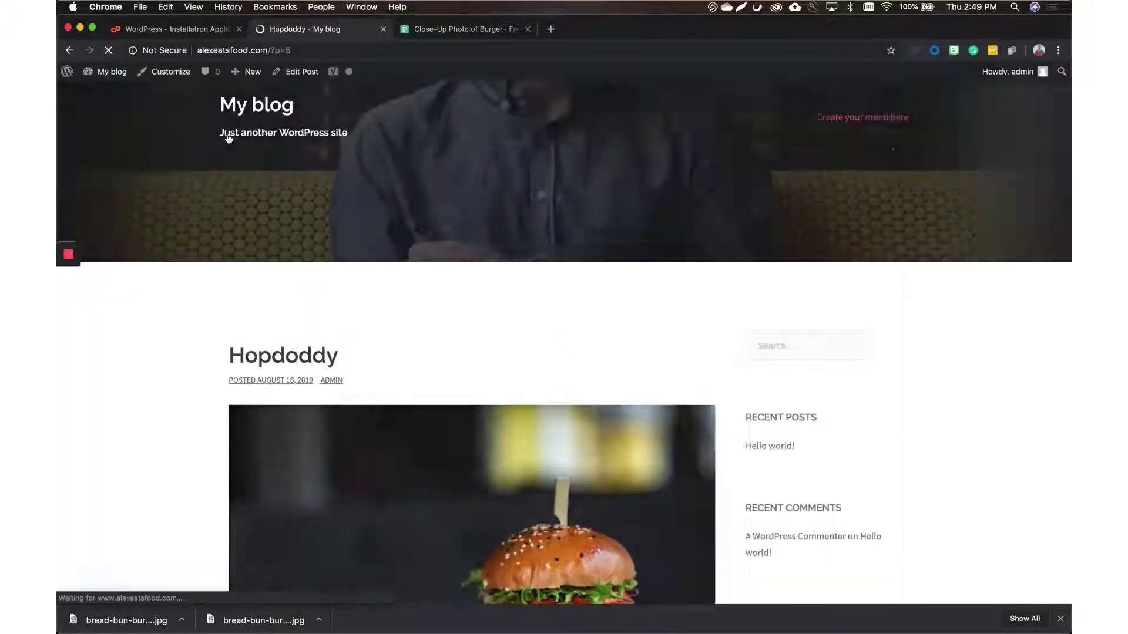
pyautogui.scroll(-3, 498, 402)
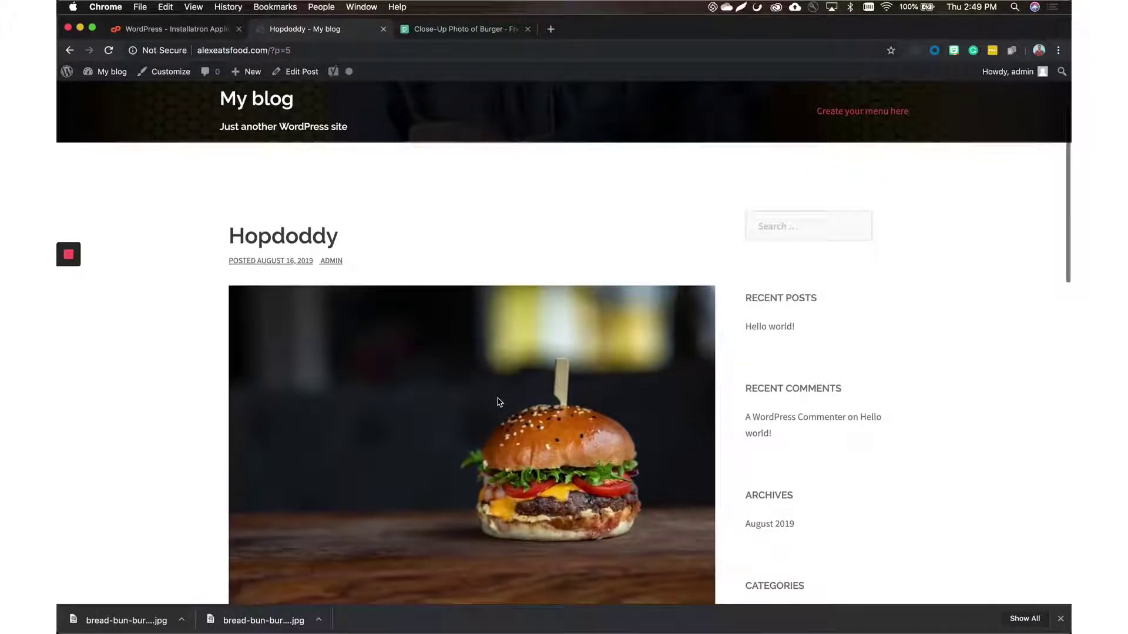
pyautogui.scroll(-5, 498, 401)
pyautogui.scroll(-10, 527, 350)
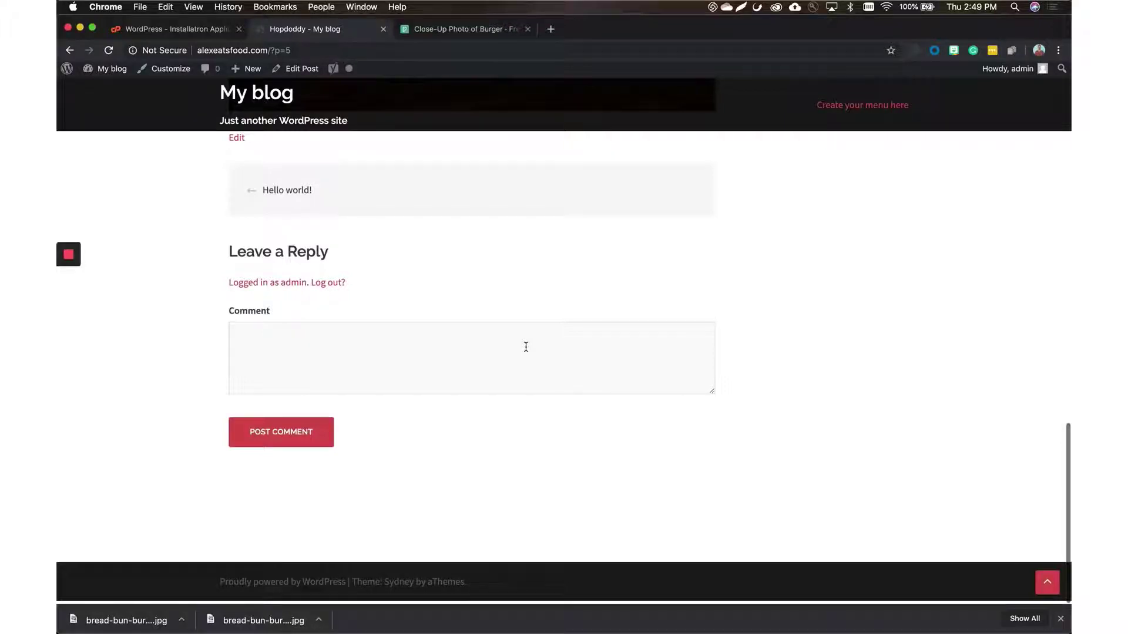
pyautogui.scroll(15, 527, 348)
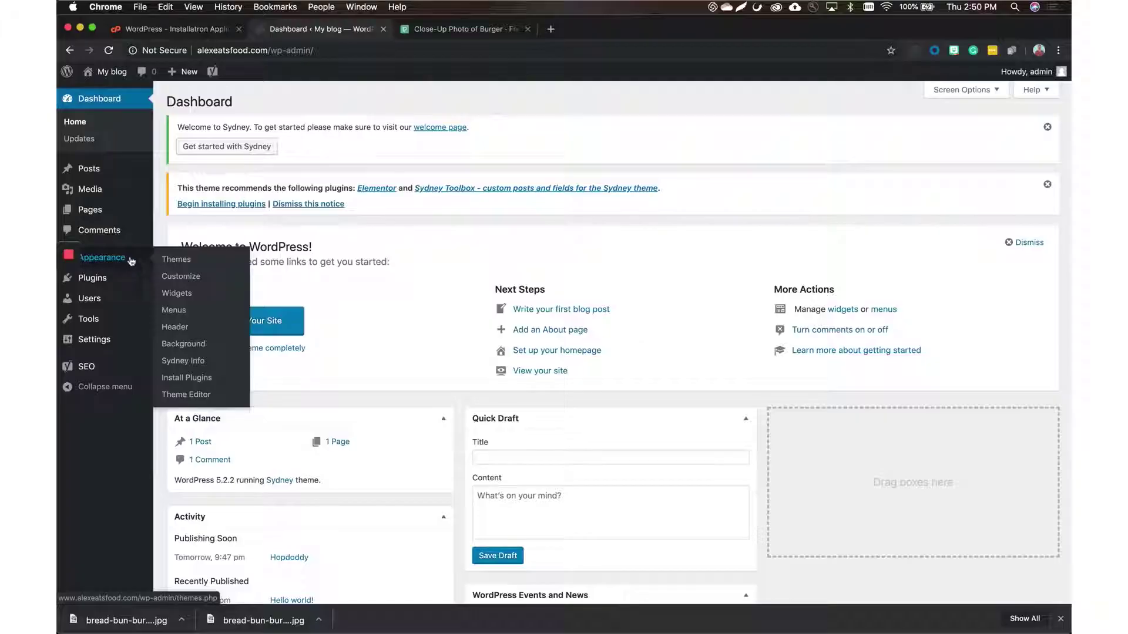
# Remove the Categories, Recent Comments, Archives and Meta widgets from the Sidebar, keeping only Search and Recent Posts
pyautogui.click(176, 293)
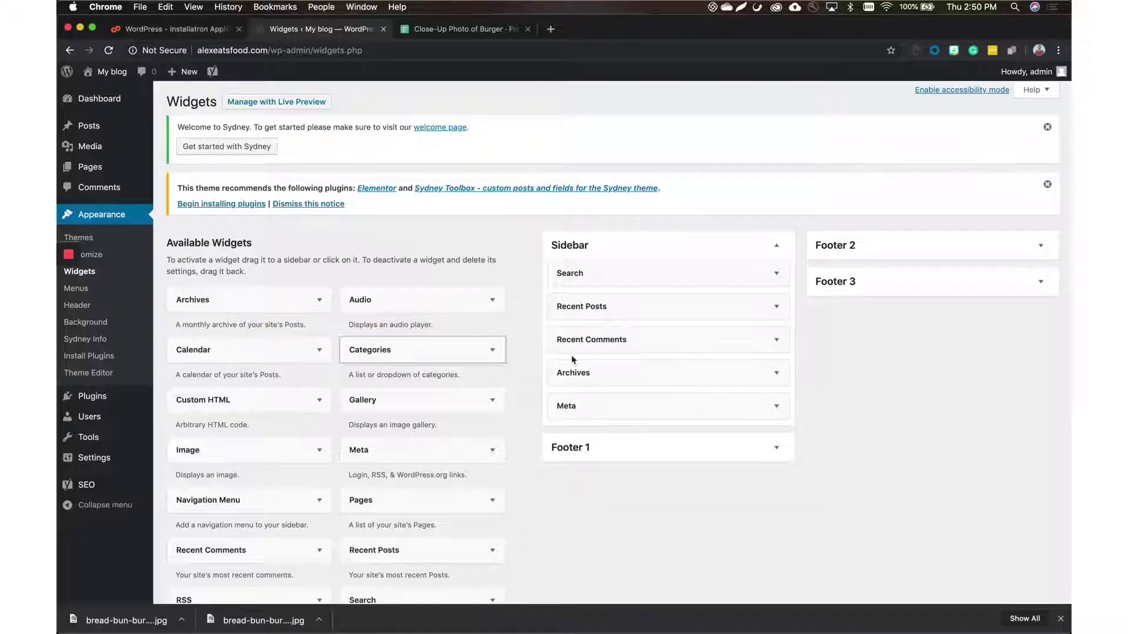
pyautogui.moveTo(573, 359); pyautogui.dragTo(740, 364)
pyautogui.moveTo(646, 341); pyautogui.dragTo(306, 320)
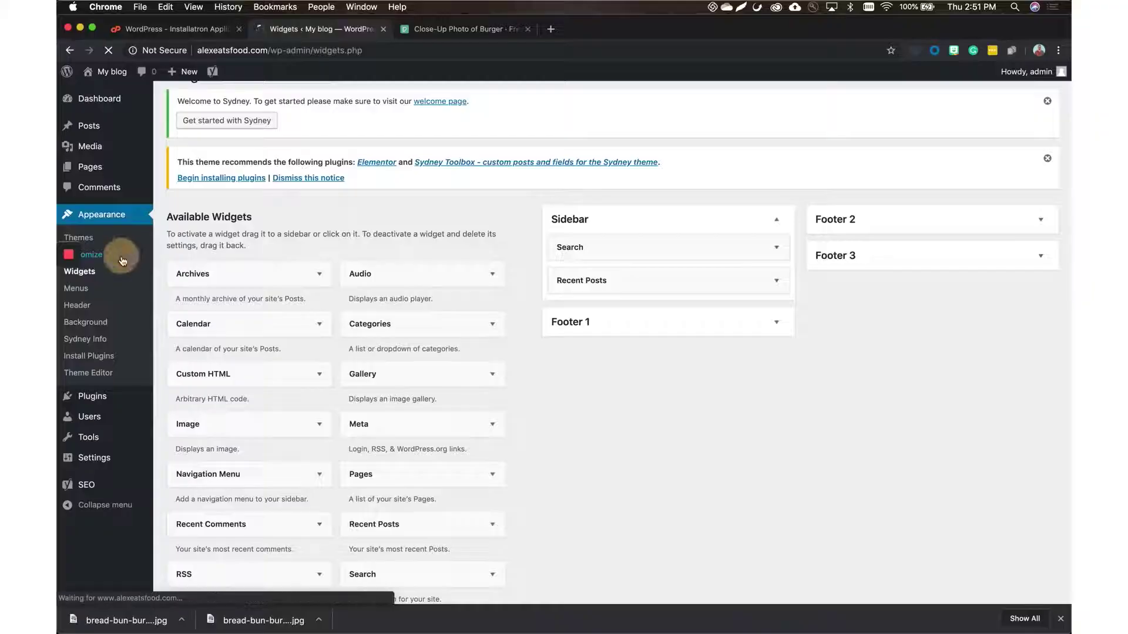
# Open the theme customizer and look through the General, Site title/tagline/logo, Header area and Homepage Settings sections
pyautogui.click(123, 261)
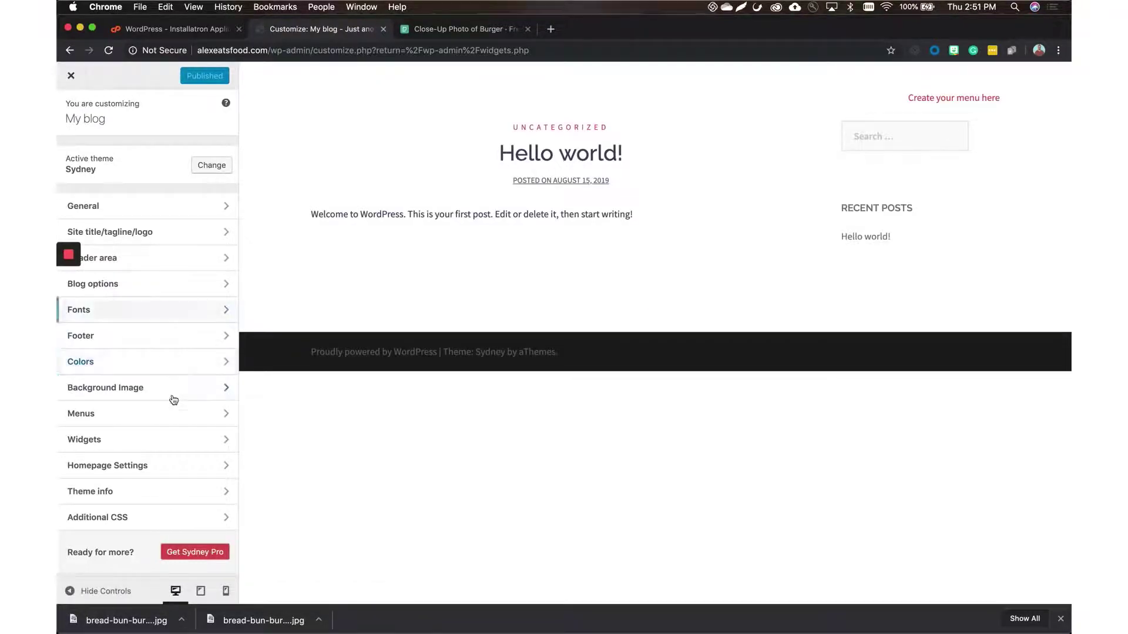
pyautogui.click(193, 210)
pyautogui.click(79, 115)
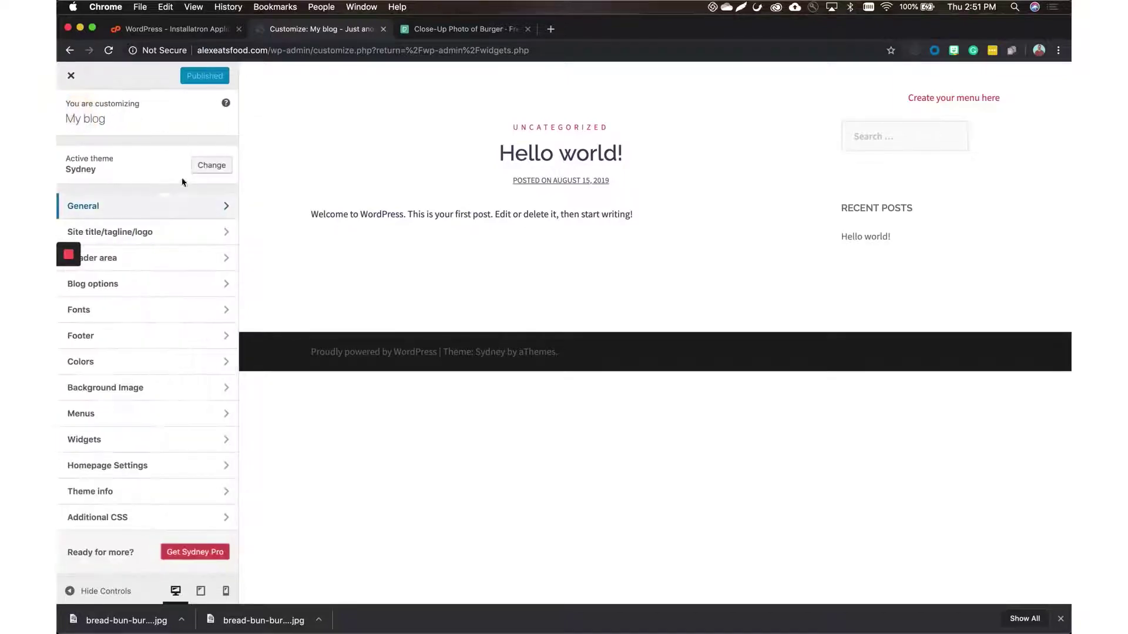
pyautogui.click(170, 238)
pyautogui.click(74, 131)
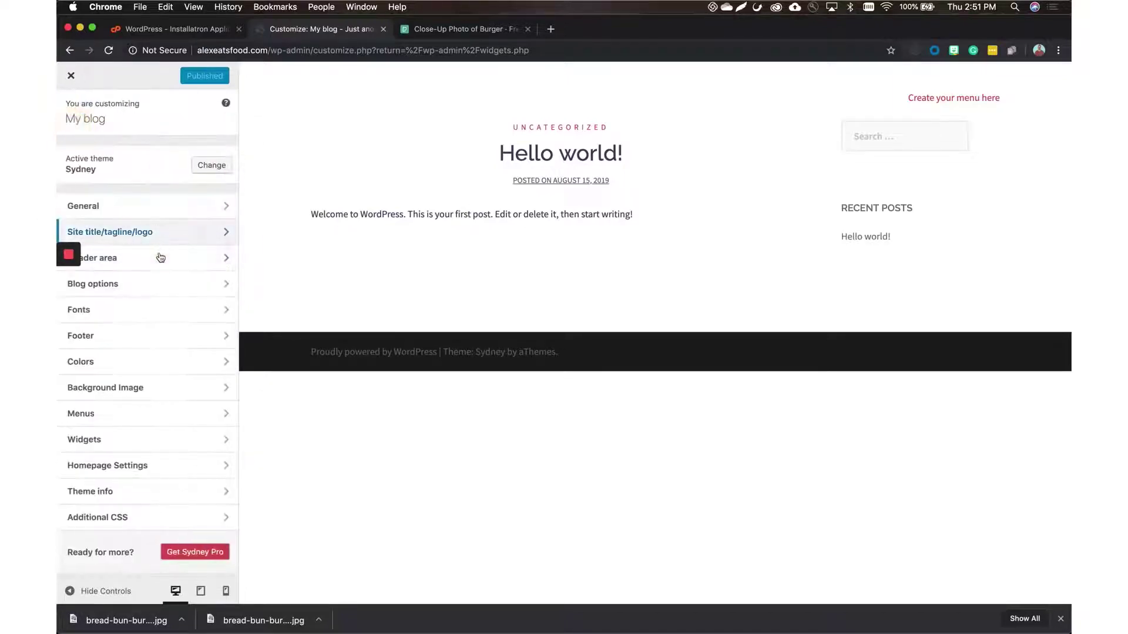
pyautogui.click(158, 255)
pyautogui.press('Escape')
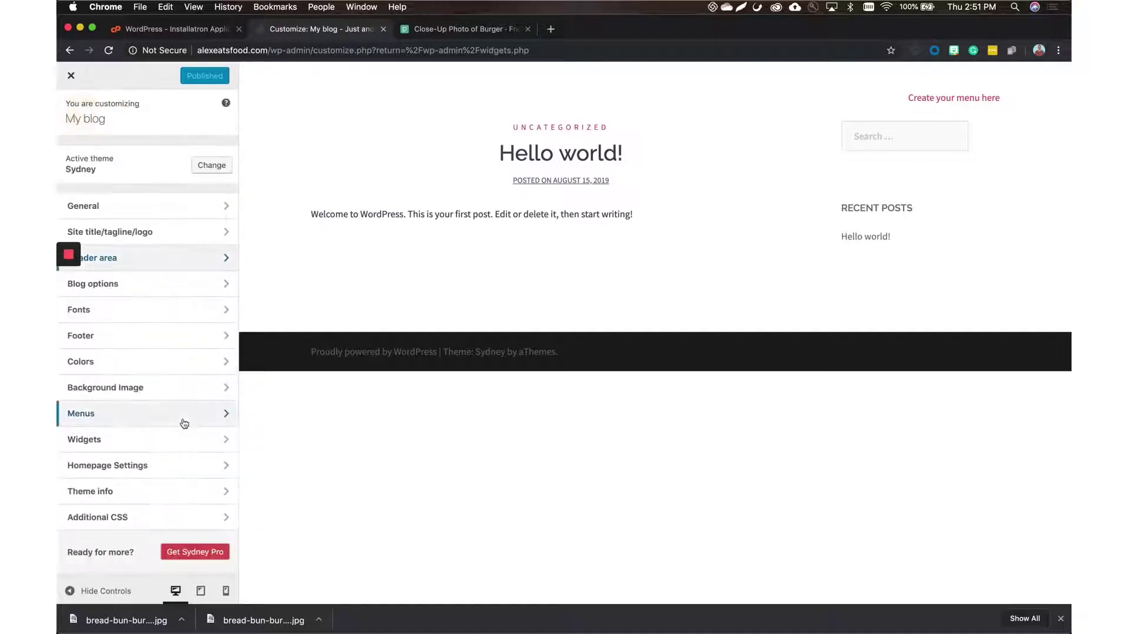
pyautogui.click(184, 466)
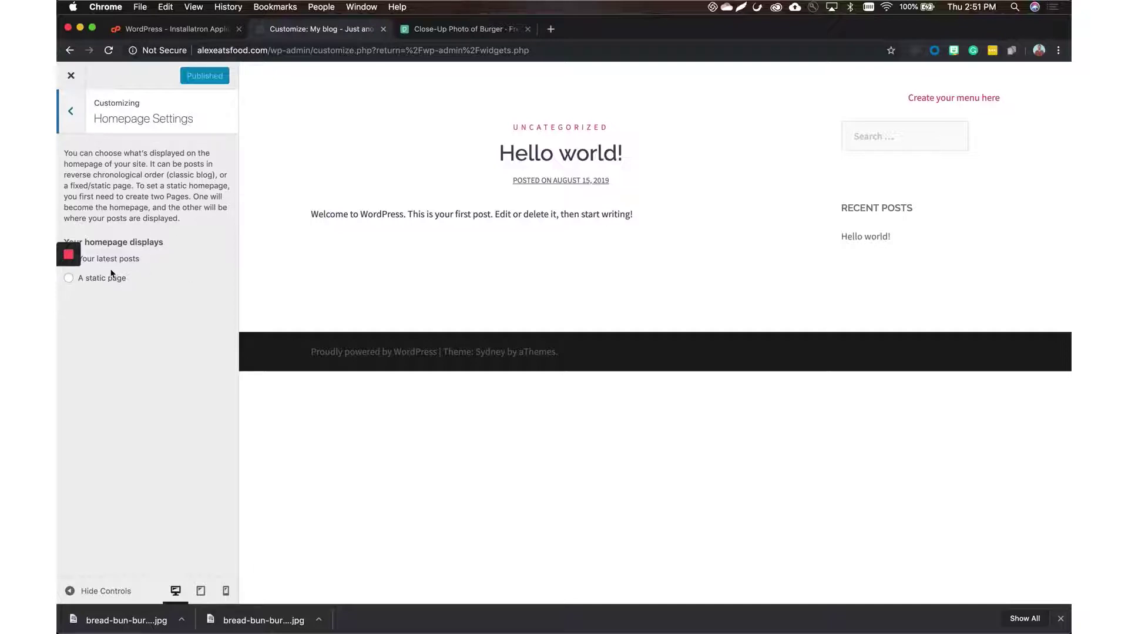
pyautogui.click(73, 112)
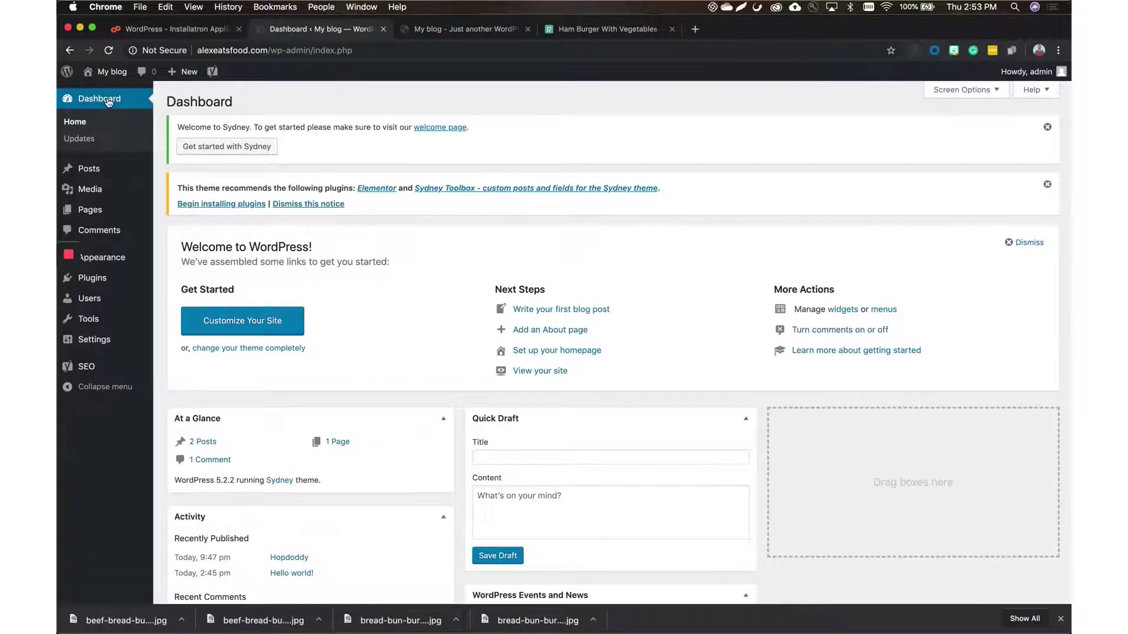
# Visit the blog's homepage, look over the posts and sidebar, and reload the page
pyautogui.moveTo(116, 75)
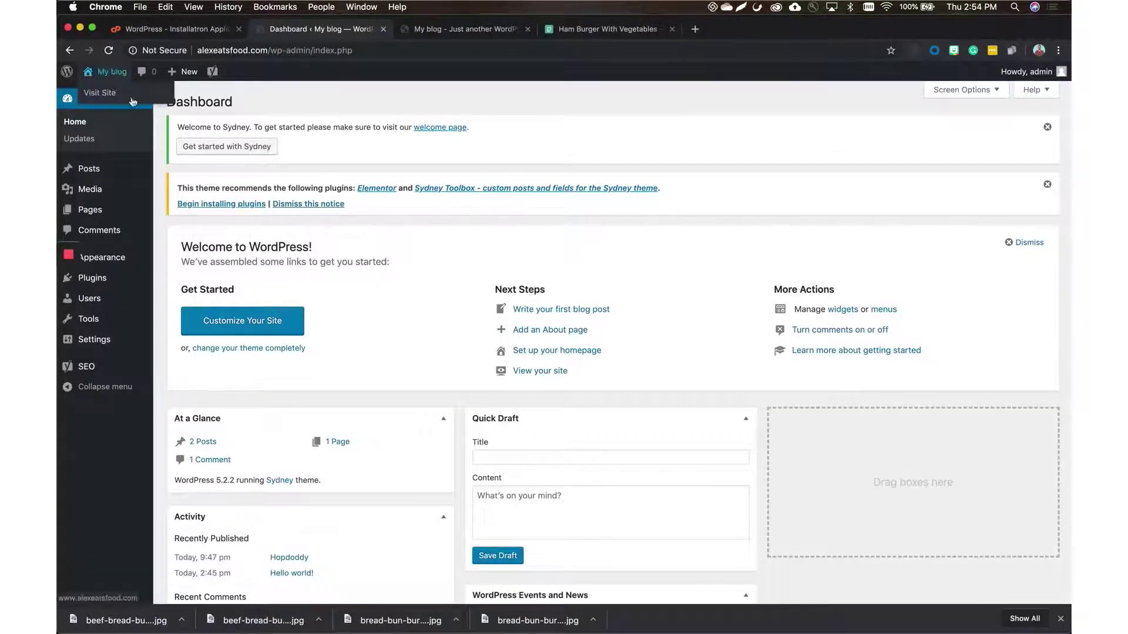
pyautogui.keyDown('super'); pyautogui.click(113, 72); pyautogui.keyUp('super')
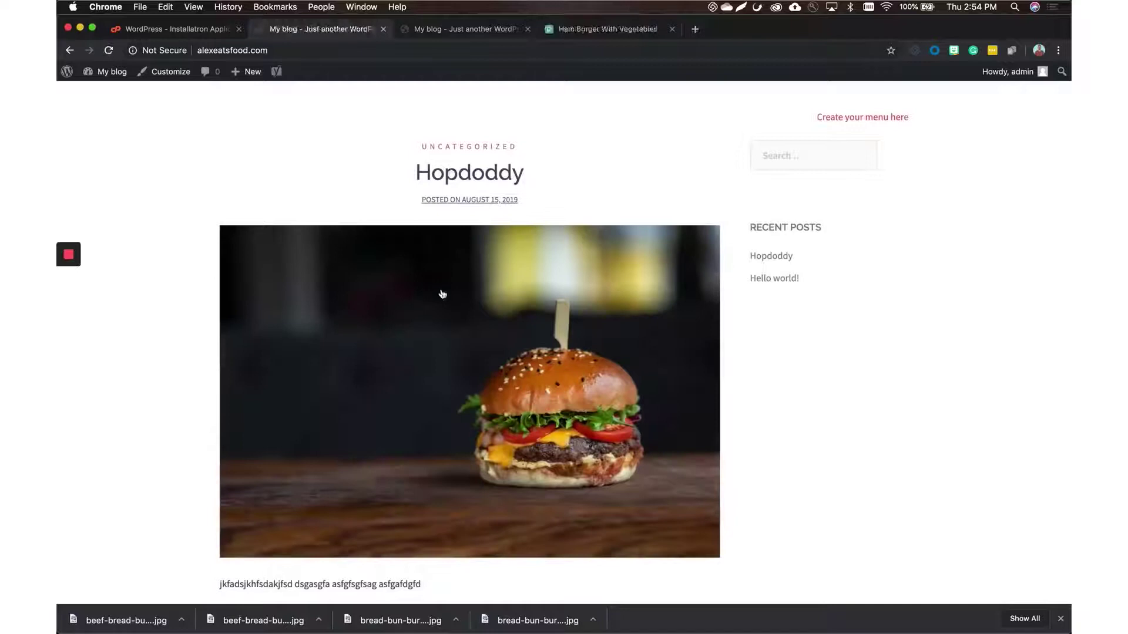
pyautogui.scroll(-2, 442, 294)
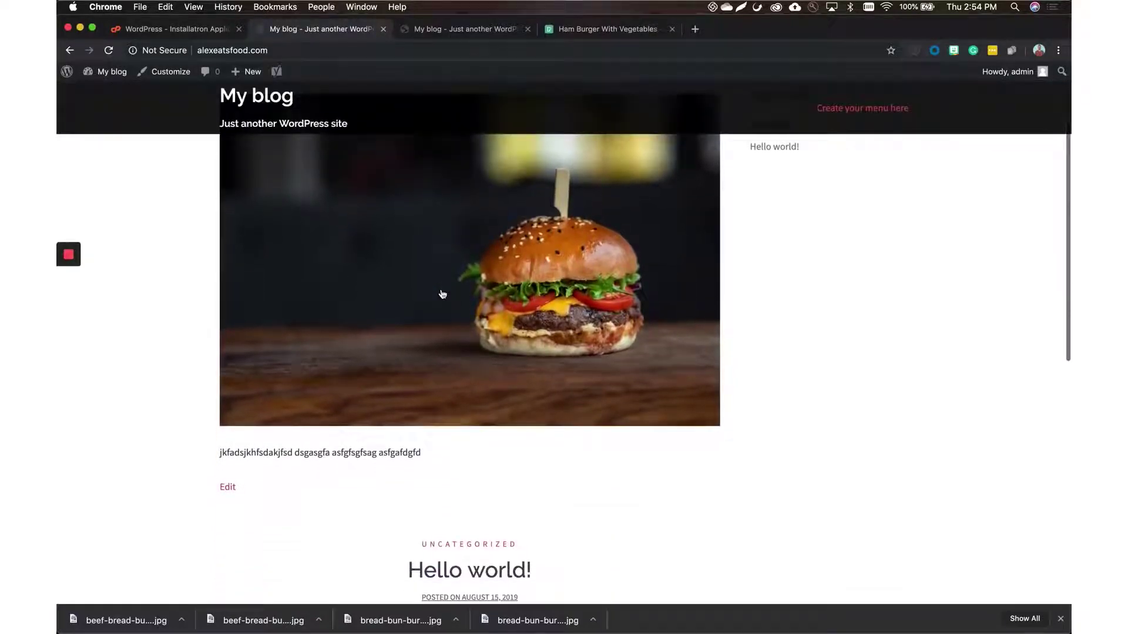
pyautogui.scroll(2, 442, 294)
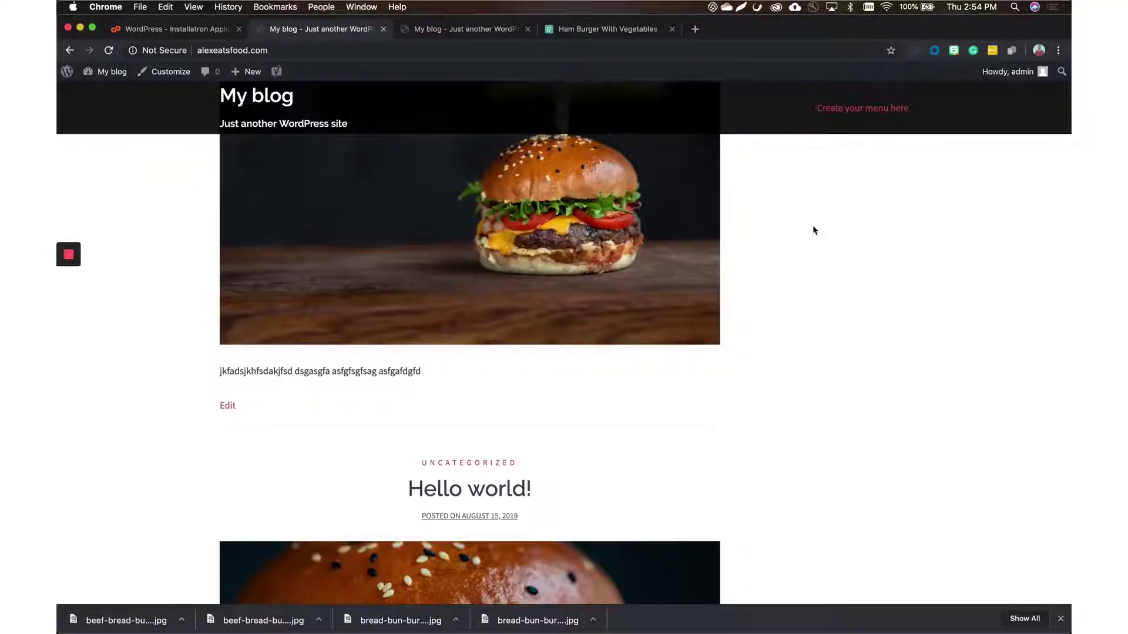
pyautogui.press('super+r')
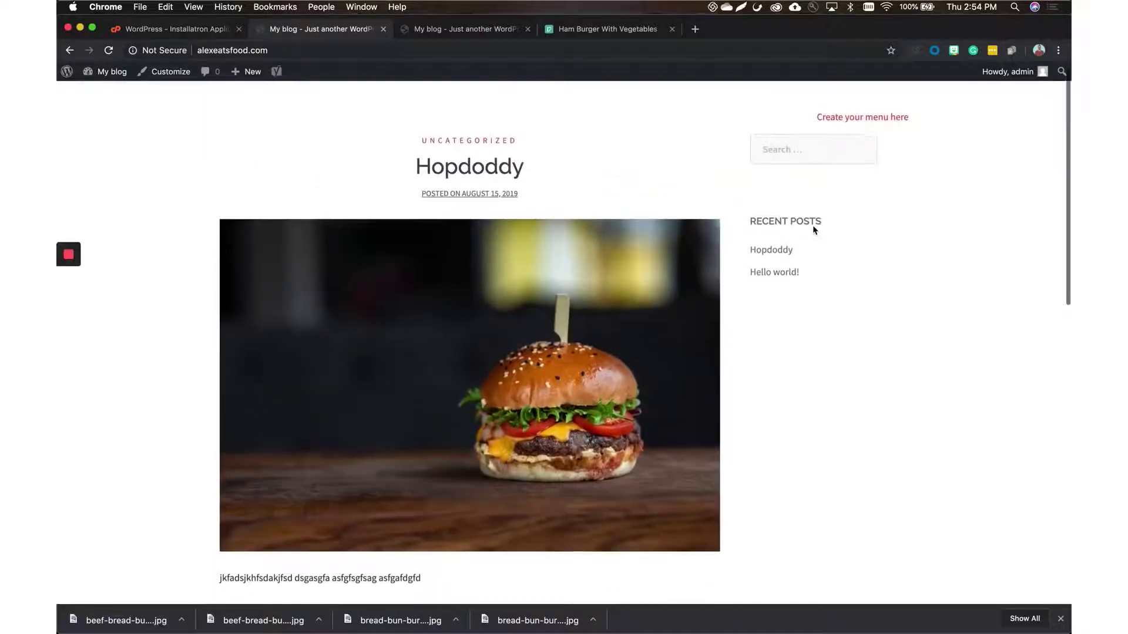
# Create the navigation menu Menu 1 without the Sample Page item and save it with Primary Menu as the display location
pyautogui.click(116, 80)
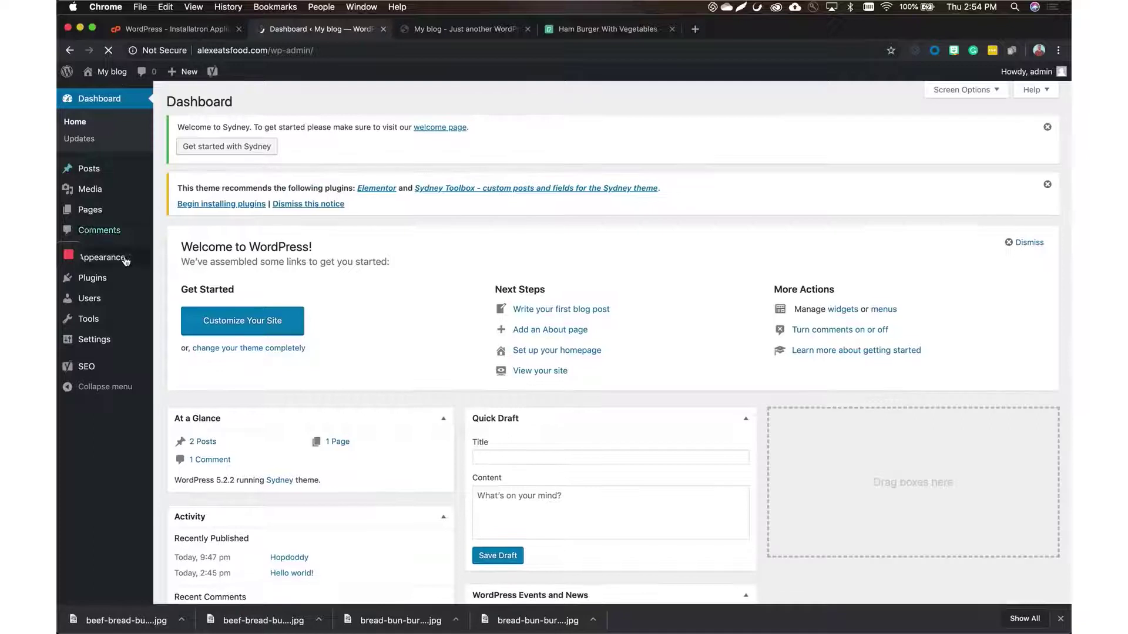
pyautogui.moveTo(126, 257)
pyautogui.click(193, 315)
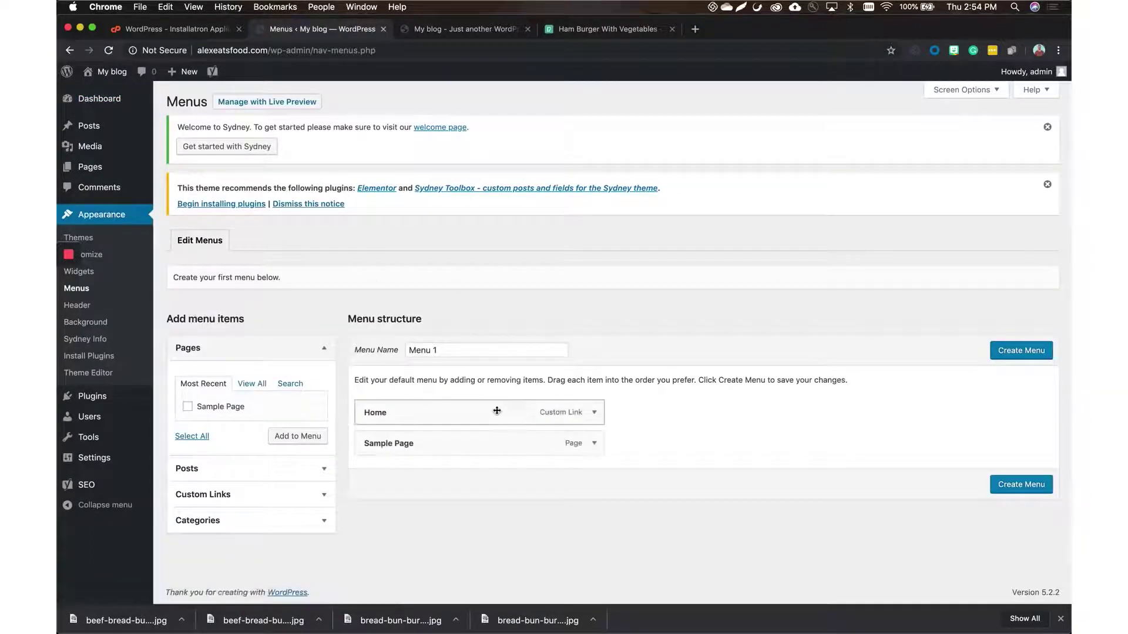
pyautogui.click(461, 351)
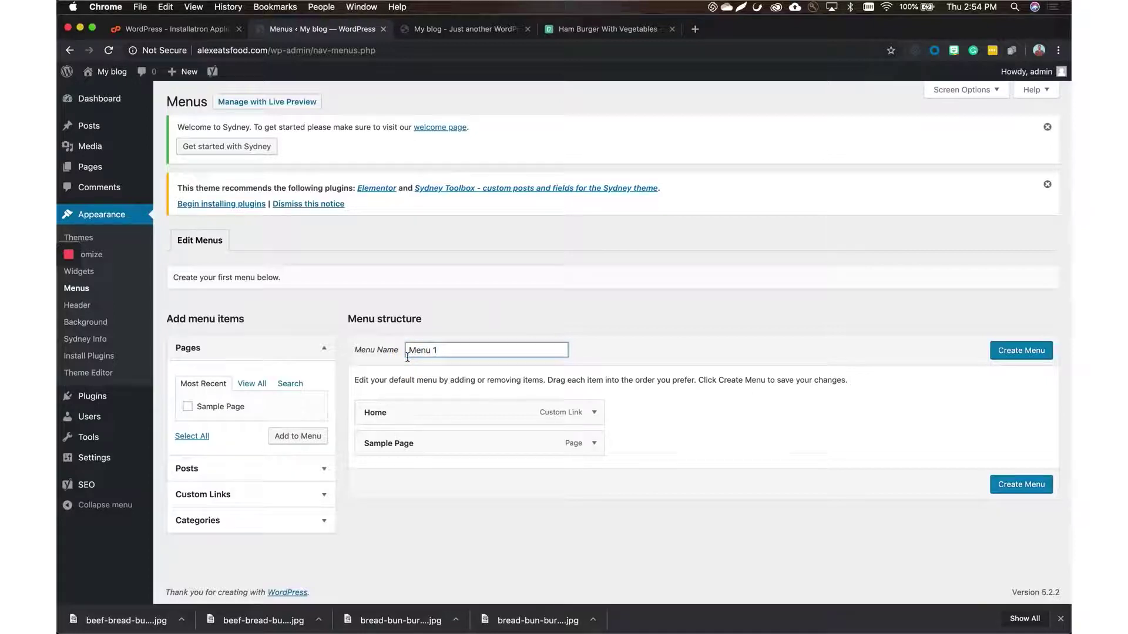
pyautogui.click(594, 444)
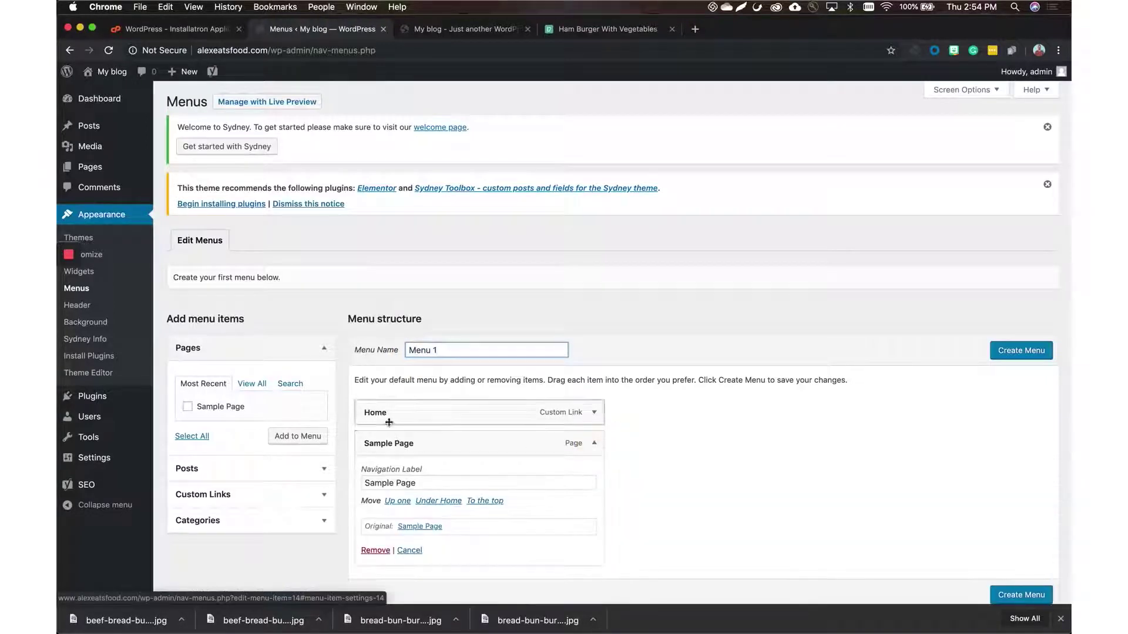
pyautogui.click(375, 551)
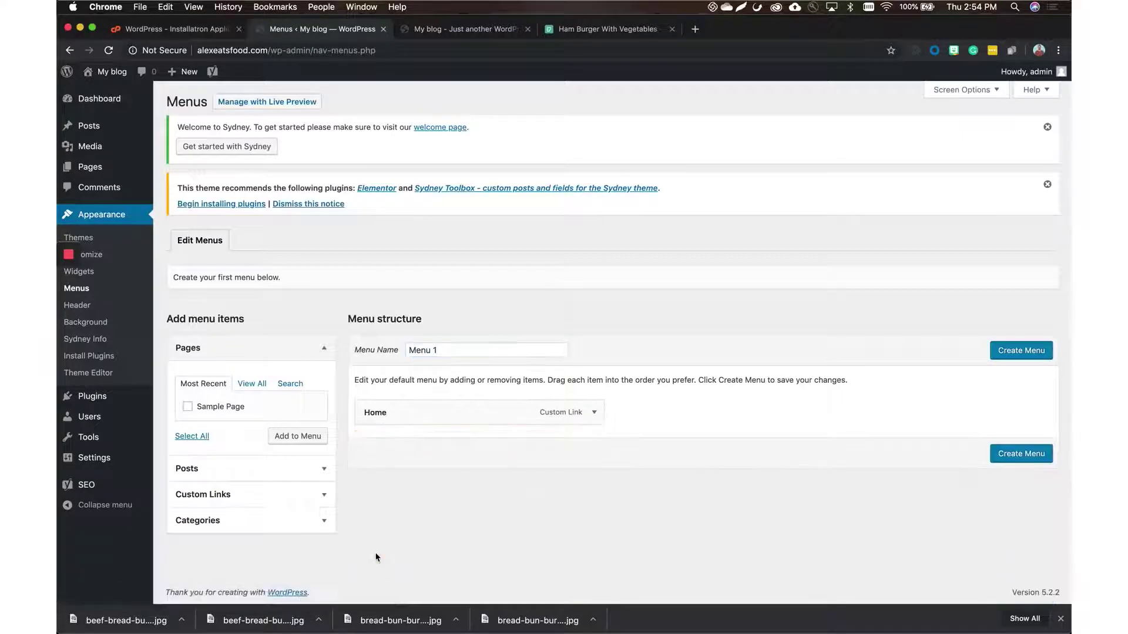
pyautogui.click(1016, 351)
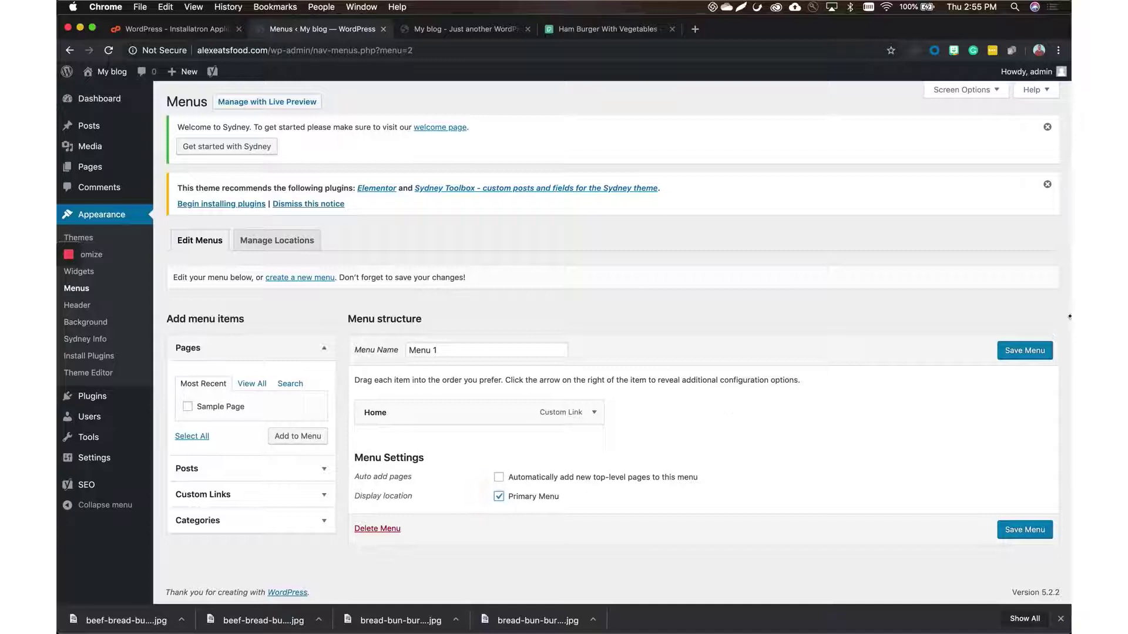
pyautogui.click(1026, 351)
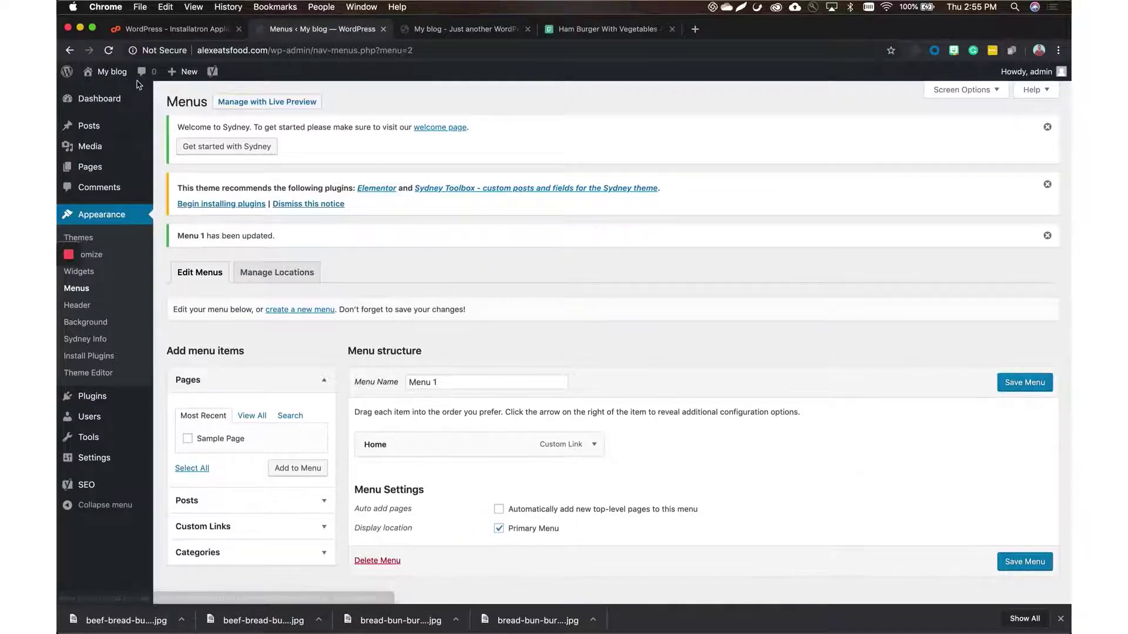
# Visit the blog's homepage and examine the Home menu link and the Hopdoddy and Hello world! posts
pyautogui.click(114, 76)
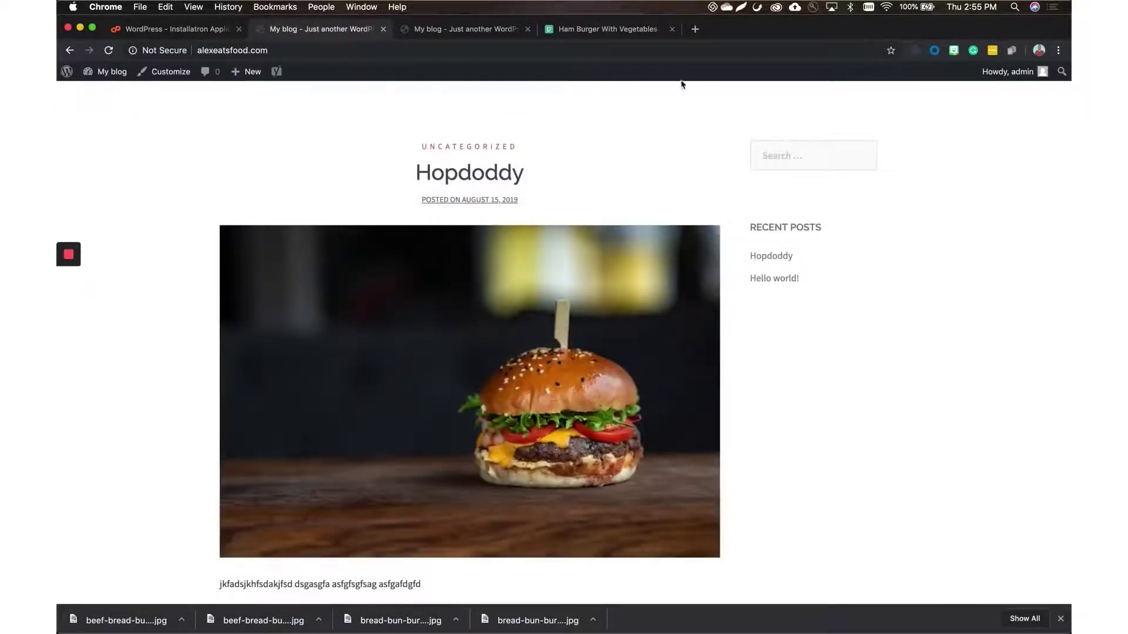
pyautogui.scroll(-4, 727, 96)
pyautogui.click(886, 111)
pyautogui.scroll(-1, 748, 209)
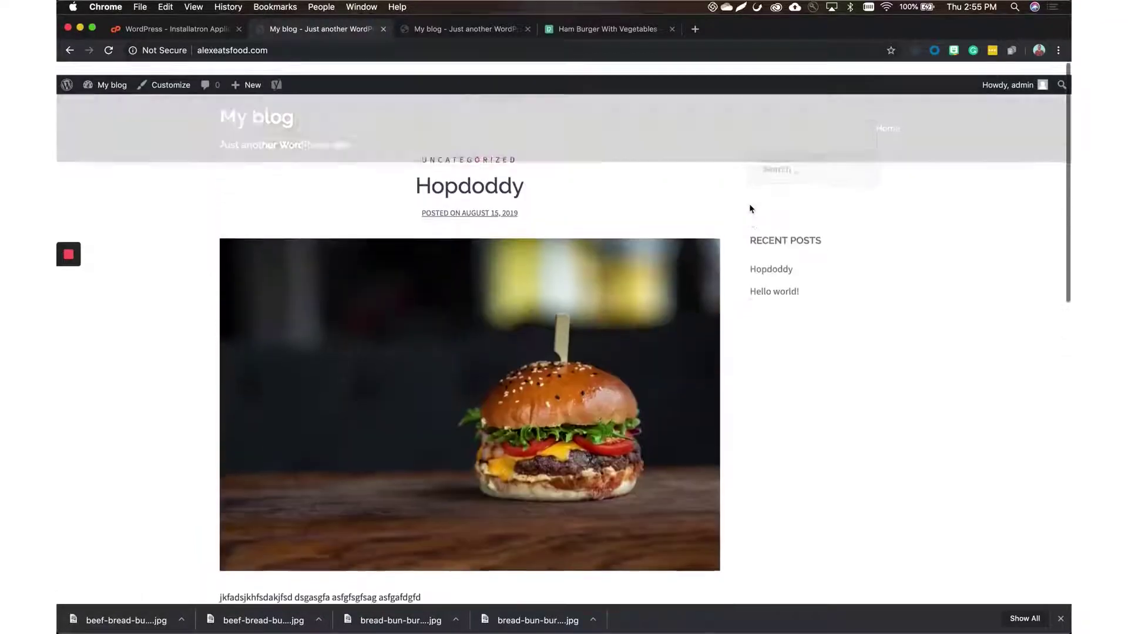
pyautogui.scroll(-5, 750, 209)
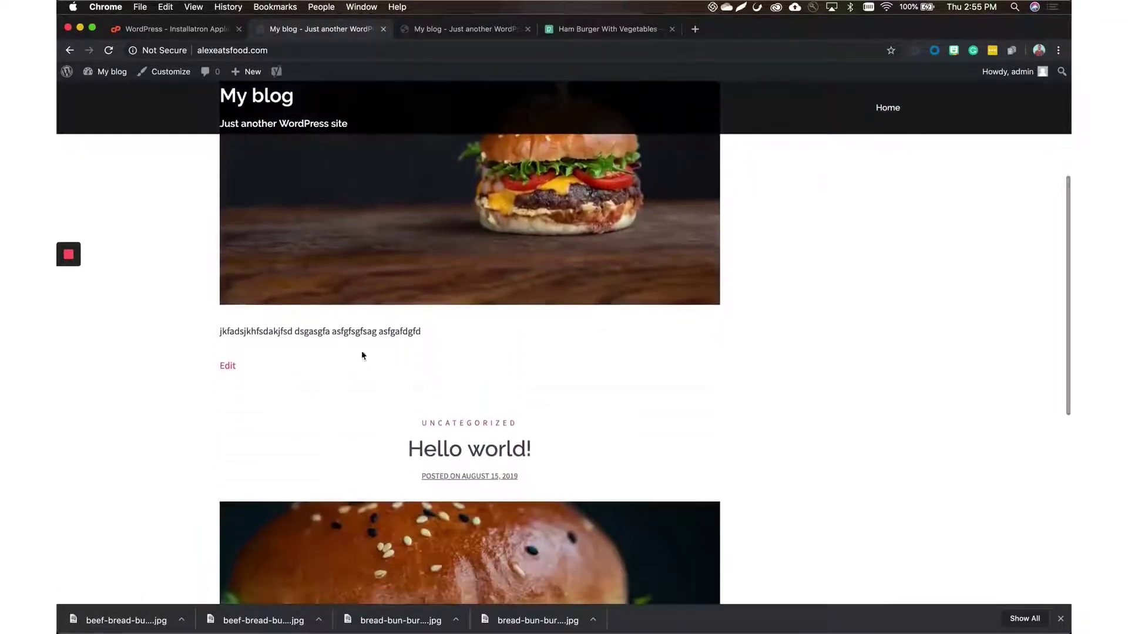
pyautogui.scroll(-4, 504, 354)
pyautogui.scroll(-6, 504, 354)
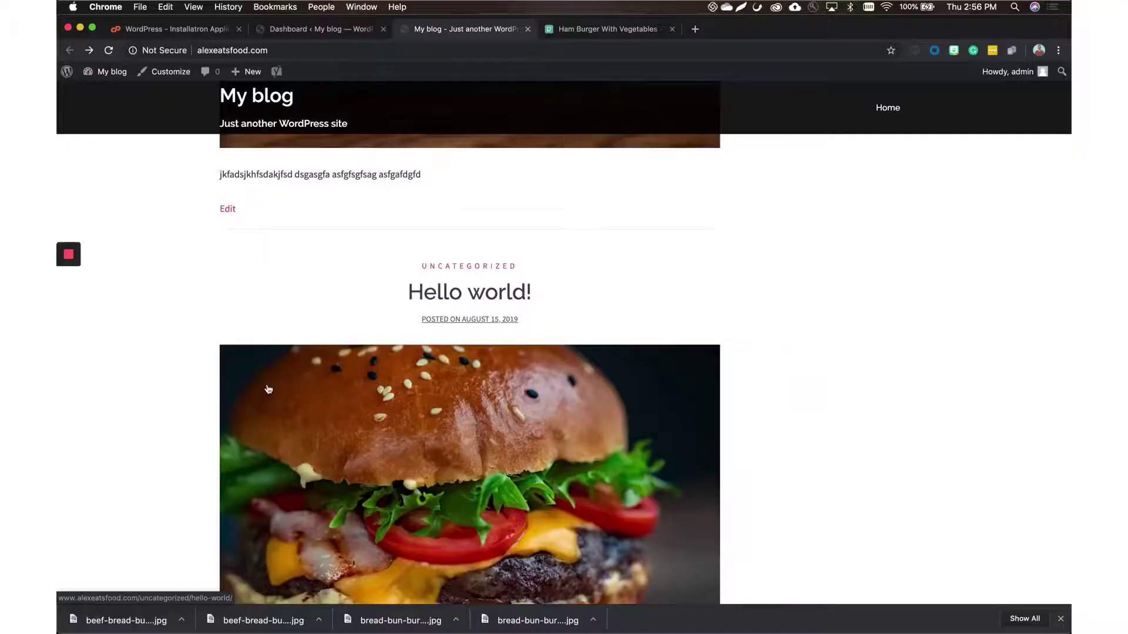
pyautogui.scroll(-3, 269, 390)
pyautogui.scroll(4, 269, 390)
pyautogui.scroll(-4, 268, 390)
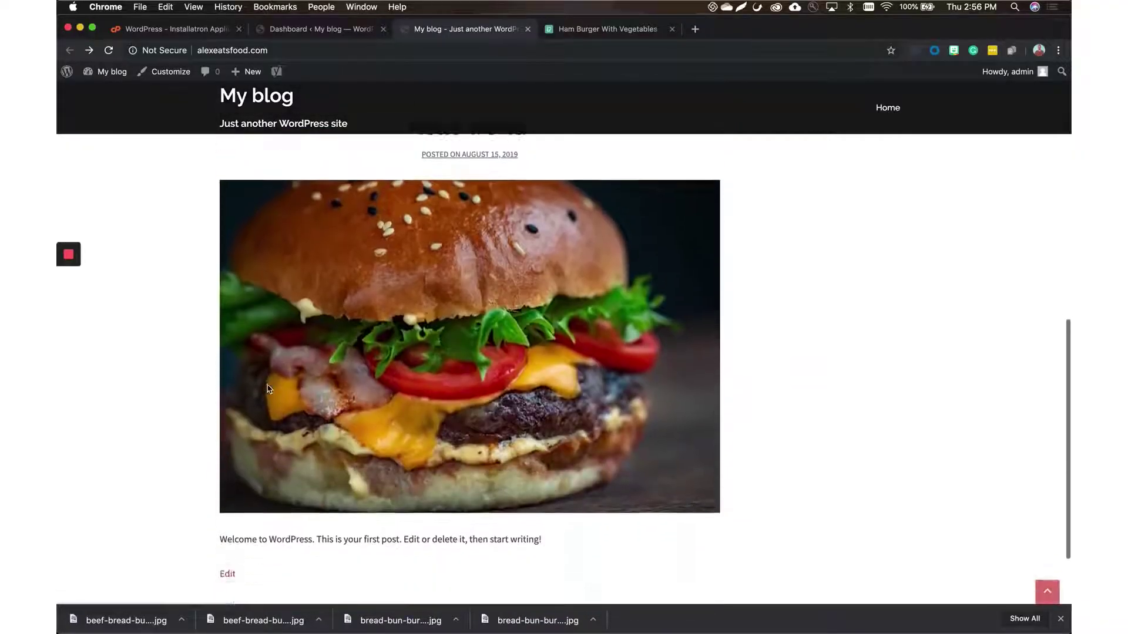
pyautogui.scroll(4, 269, 389)
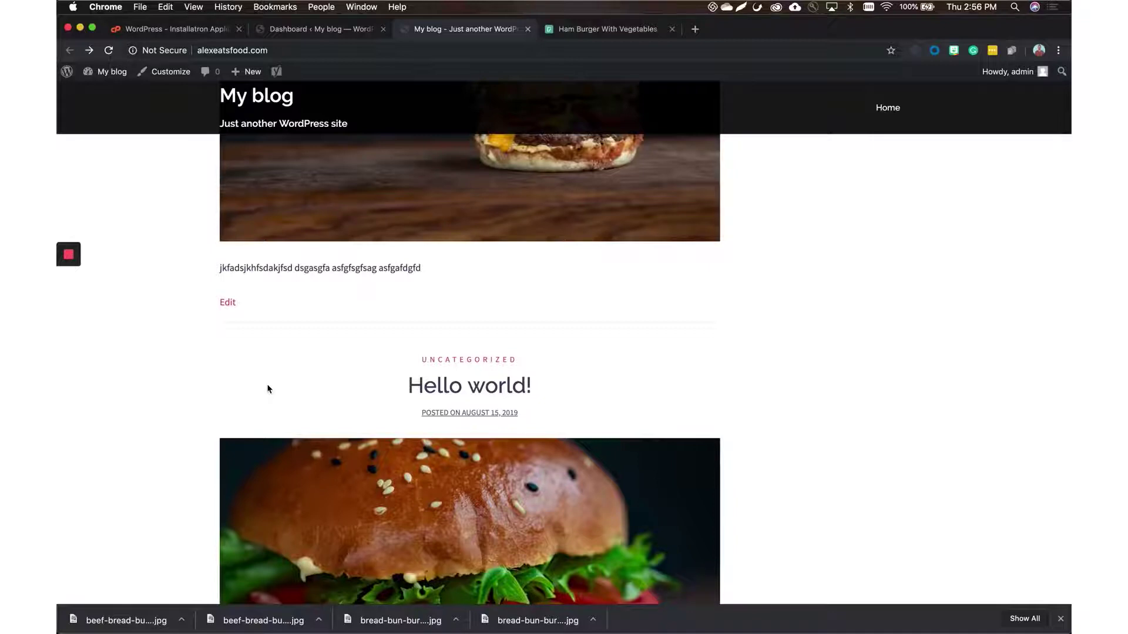
# Rename the Uncategorized post category to Burgers, set its slug to burgers, and update the category
pyautogui.click(315, 29)
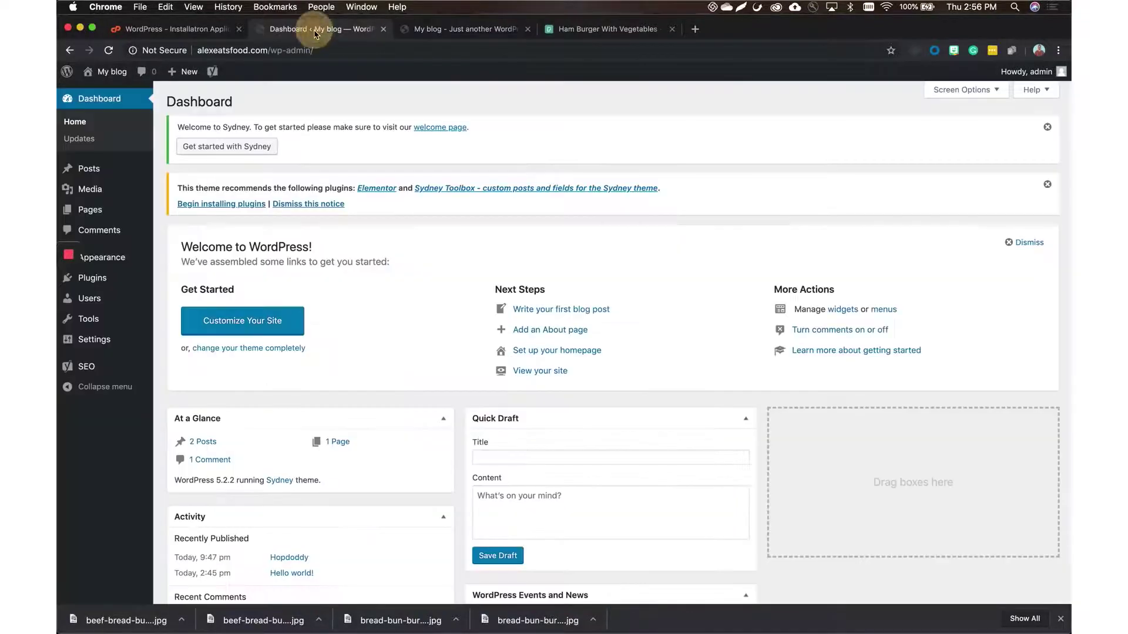
pyautogui.moveTo(129, 343)
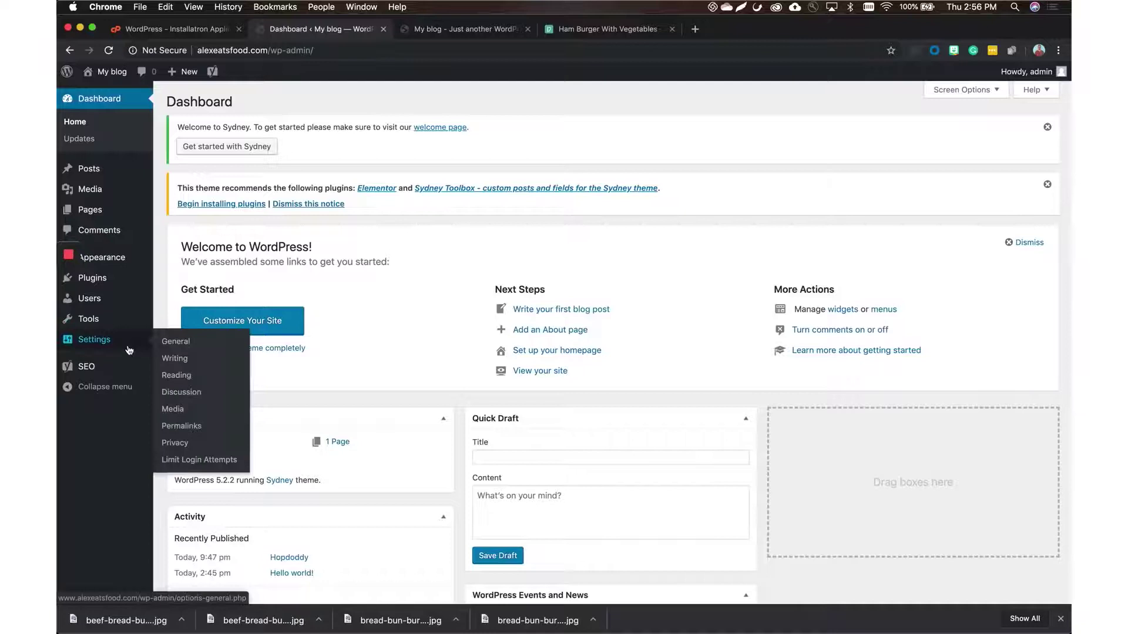
pyautogui.moveTo(119, 180)
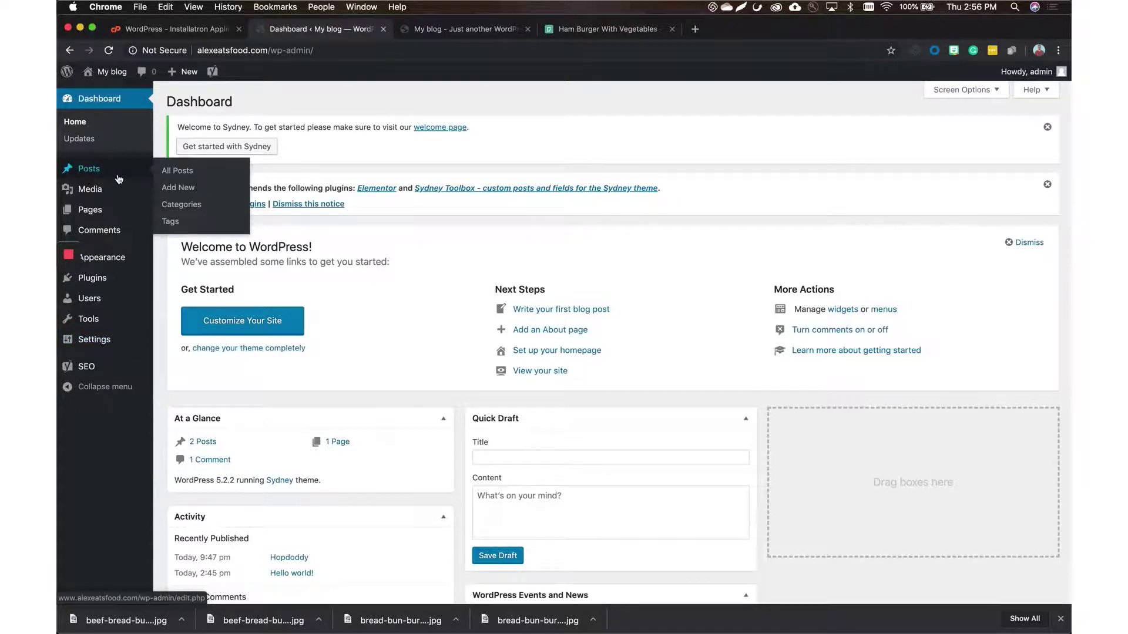
pyautogui.click(186, 205)
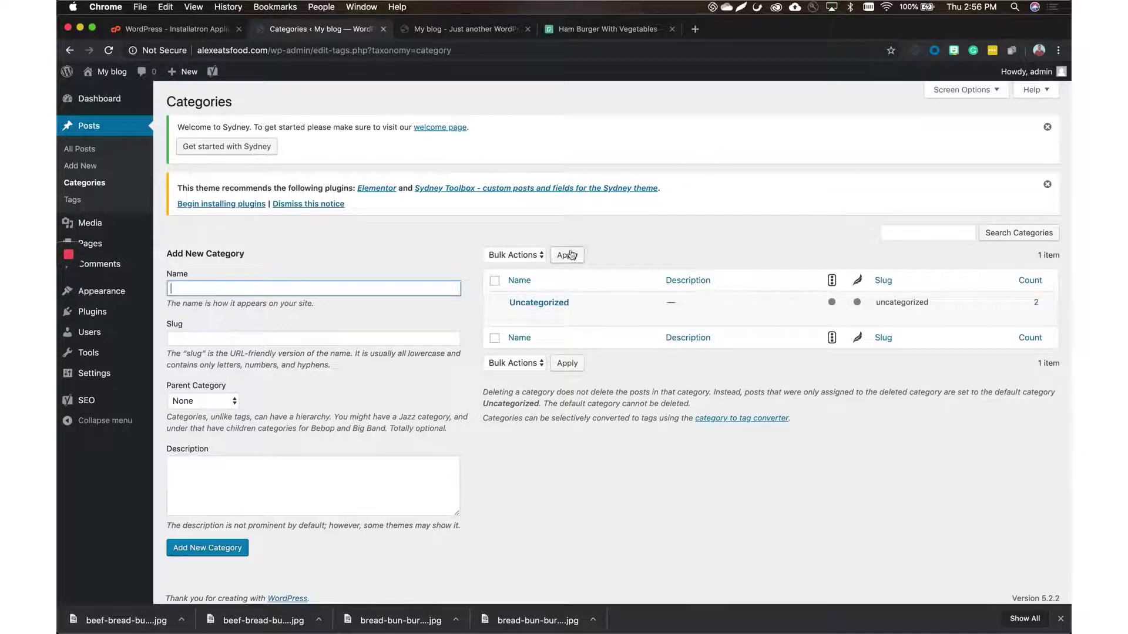
pyautogui.click(548, 317)
pyautogui.doubleClick(548, 321)
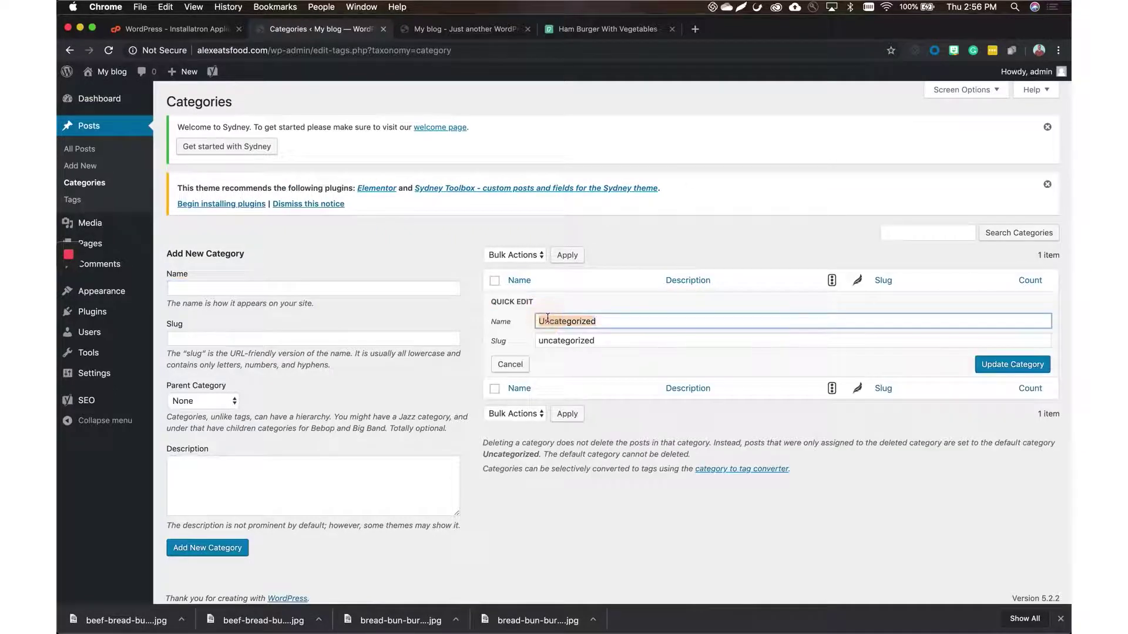
pyautogui.press('Tab')
pyautogui.write('bu')
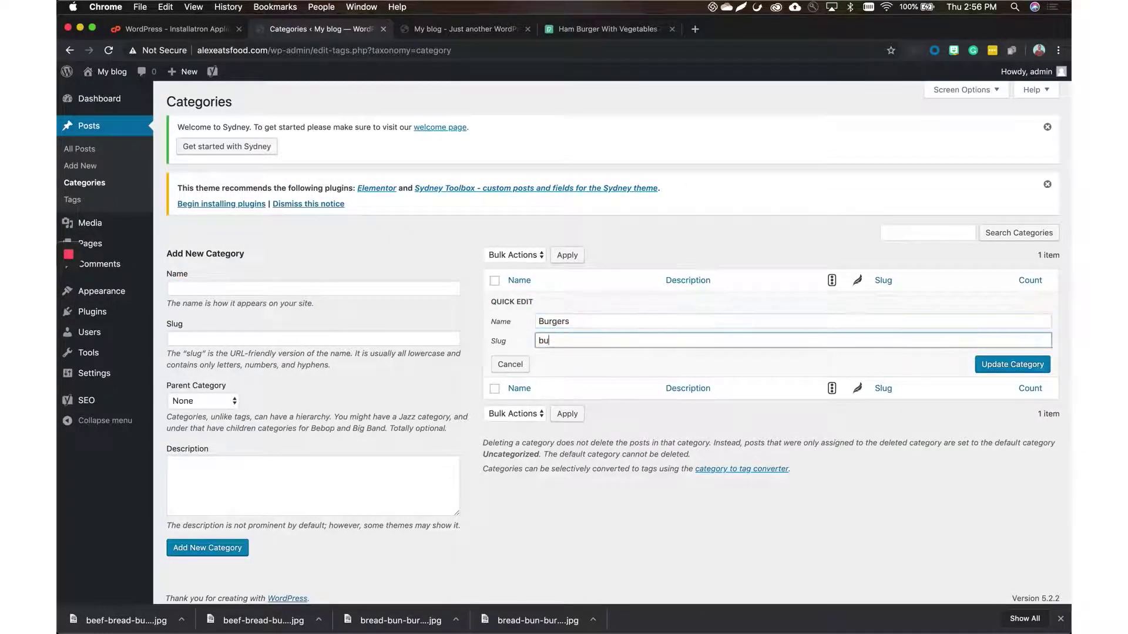
pyautogui.click(1011, 368)
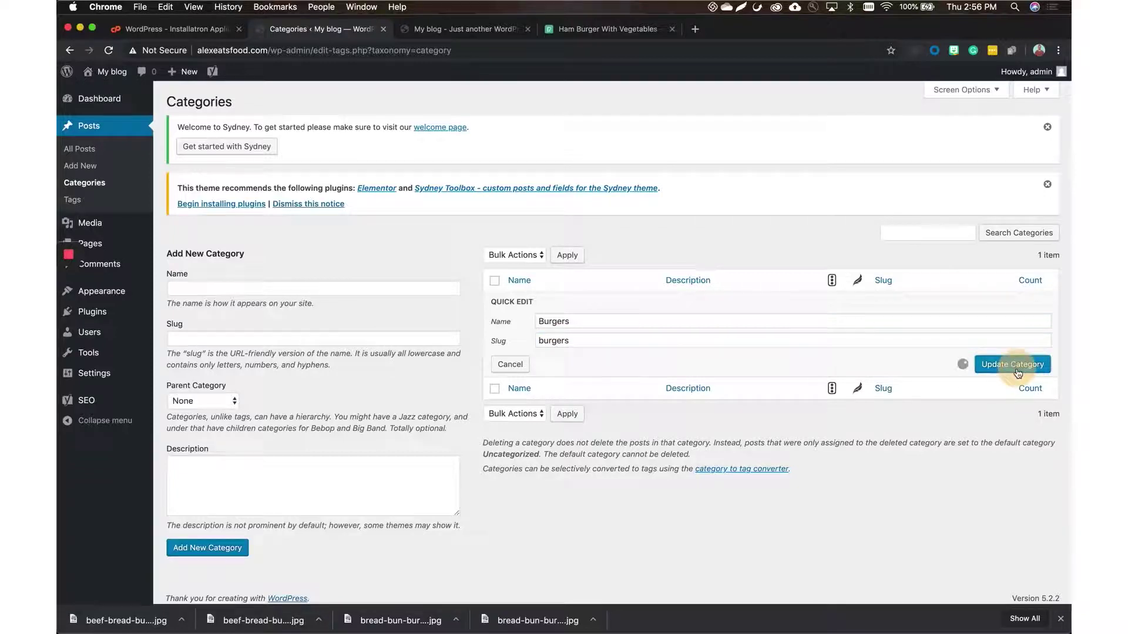